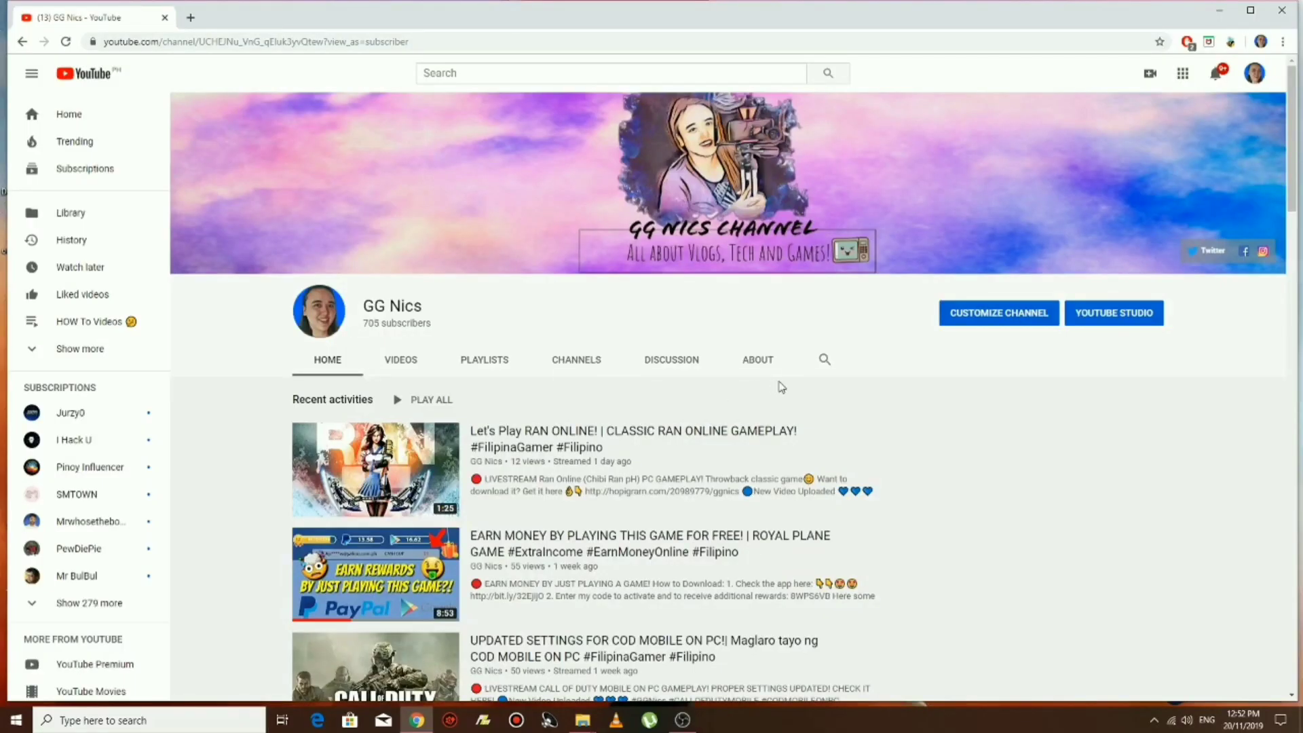
Look through the channel's recent activities, past live streams, unboxing reviews and how-to videos.
scroll(897, 359, "down", 3)
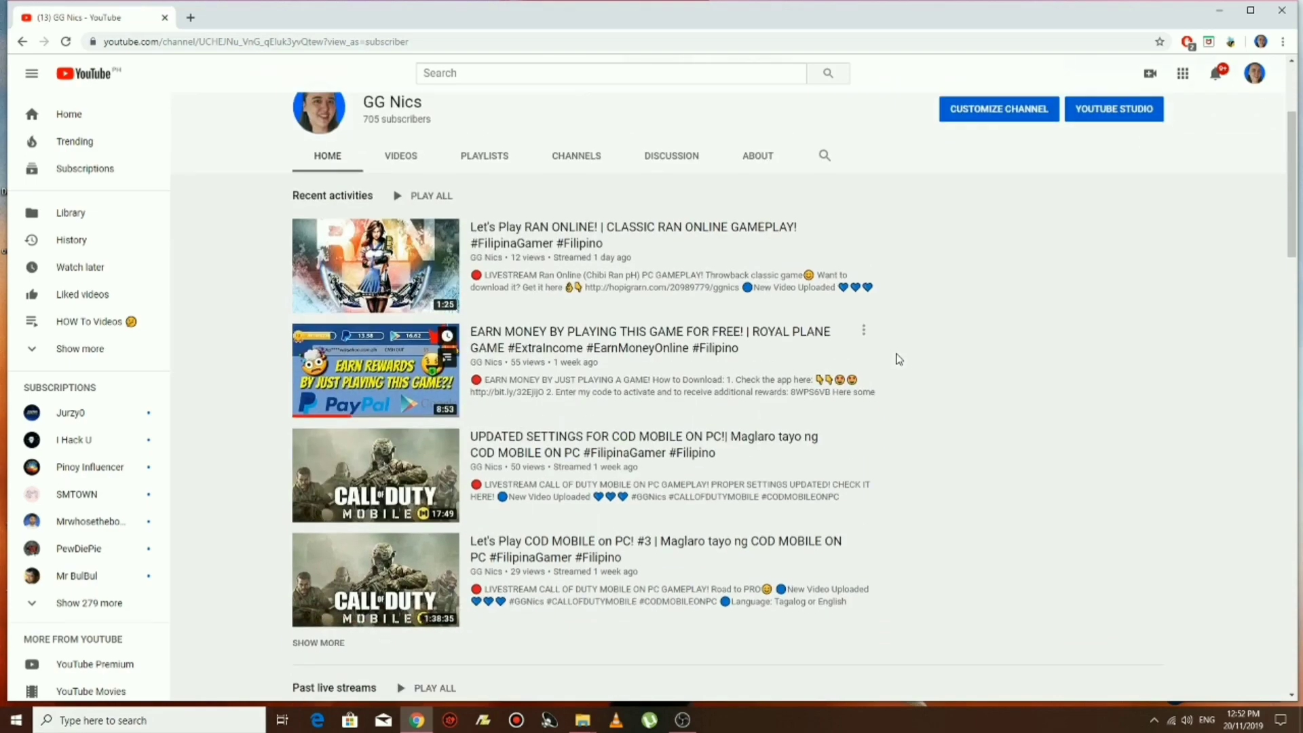
scroll(977, 358, "down", 9)
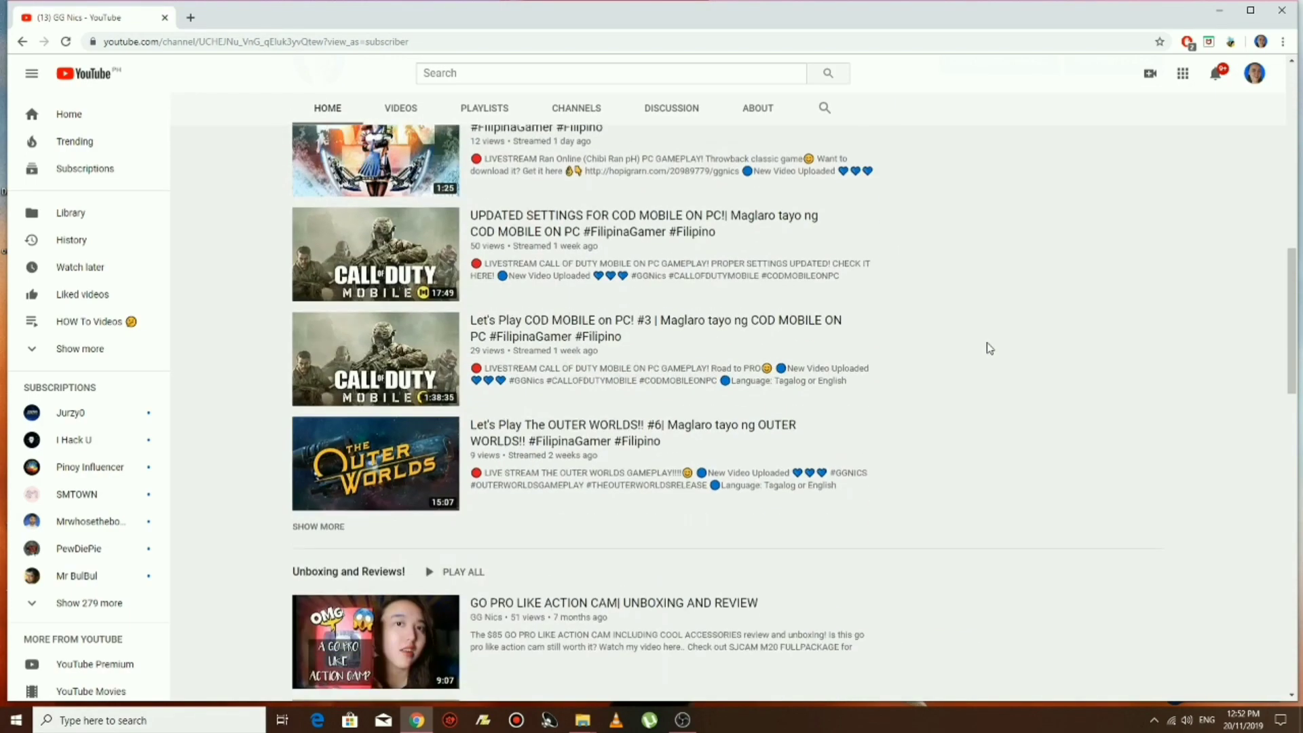
scroll(989, 348, "down", 10)
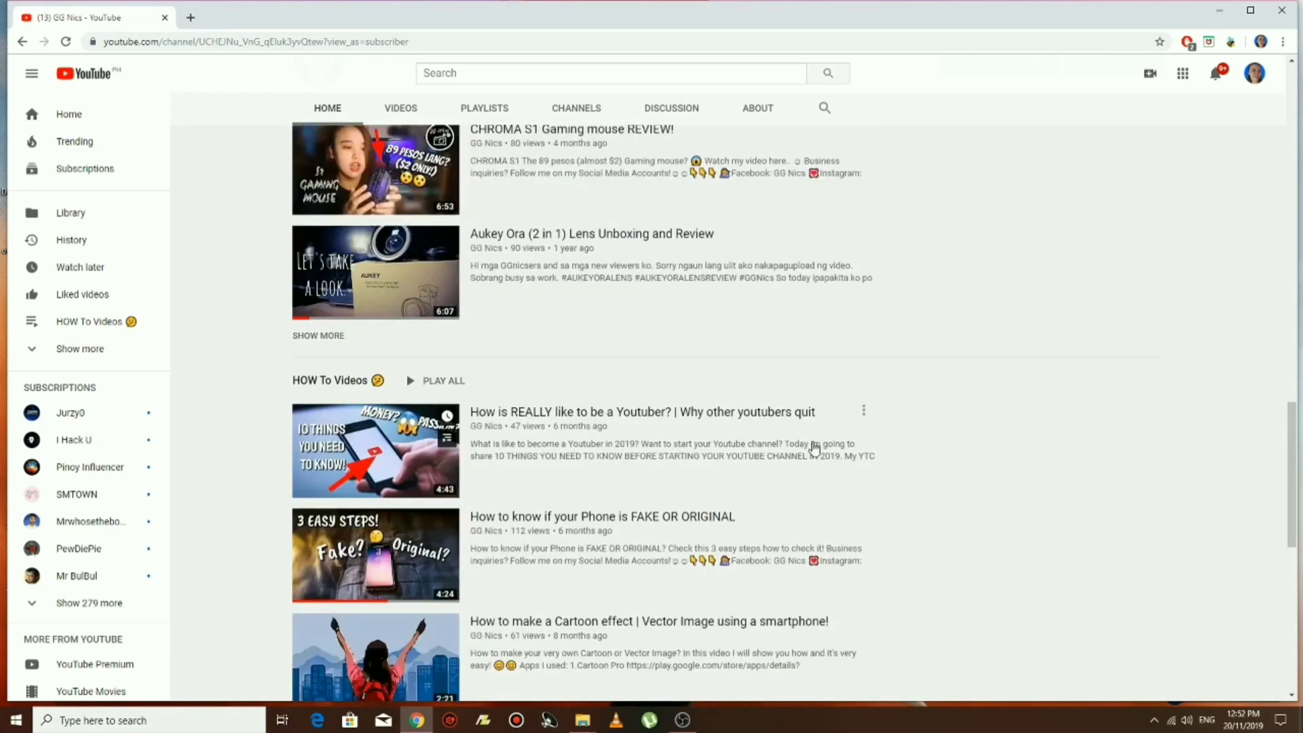
scroll(814, 448, "down", 4)
scroll(810, 458, "up", 15)
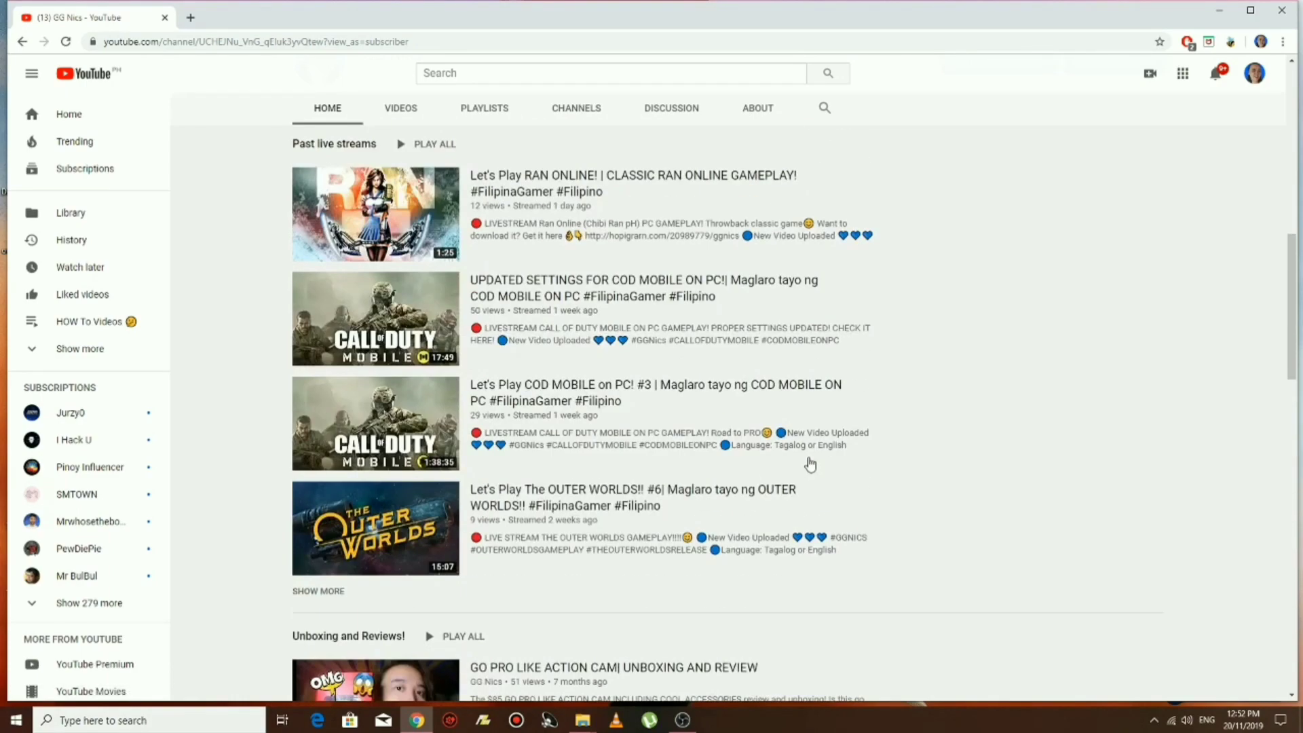
scroll(810, 461, "up", 10)
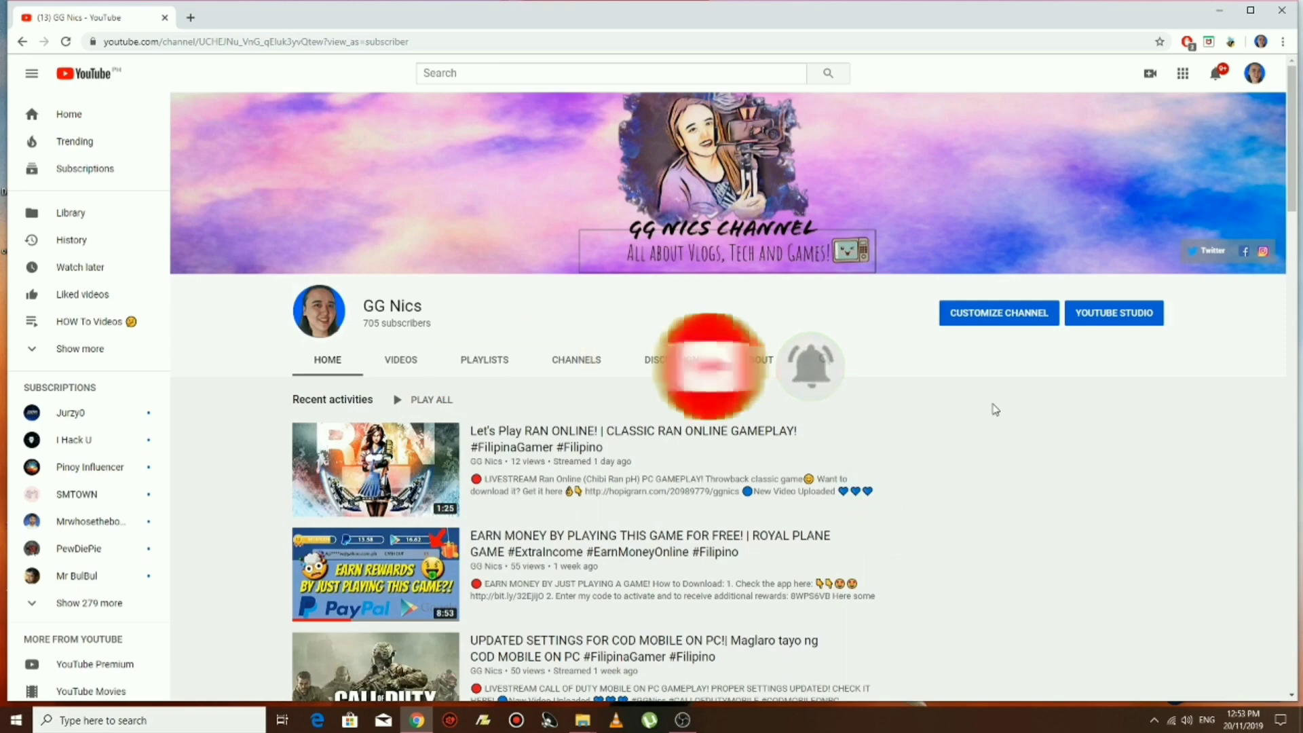
scroll(995, 410, "down", 1)
scroll(995, 410, "down", 3)
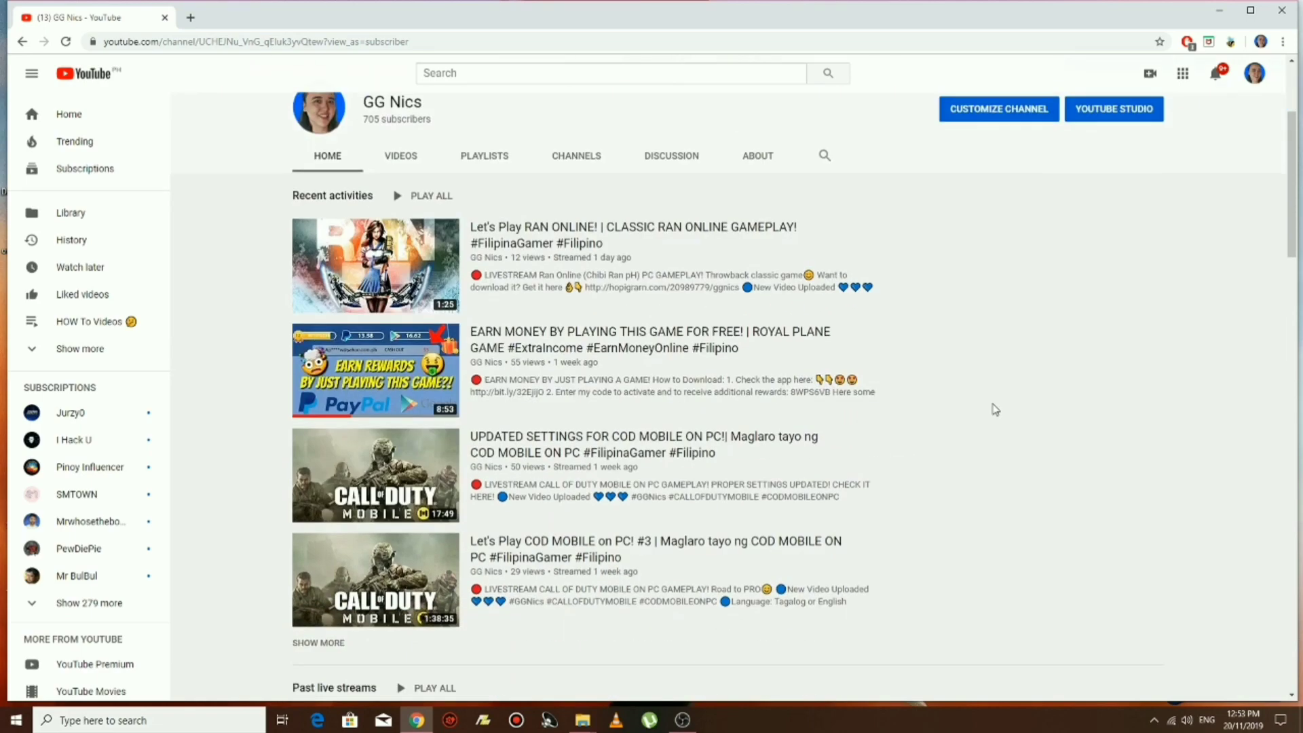
scroll(666, 379, "up", 3)
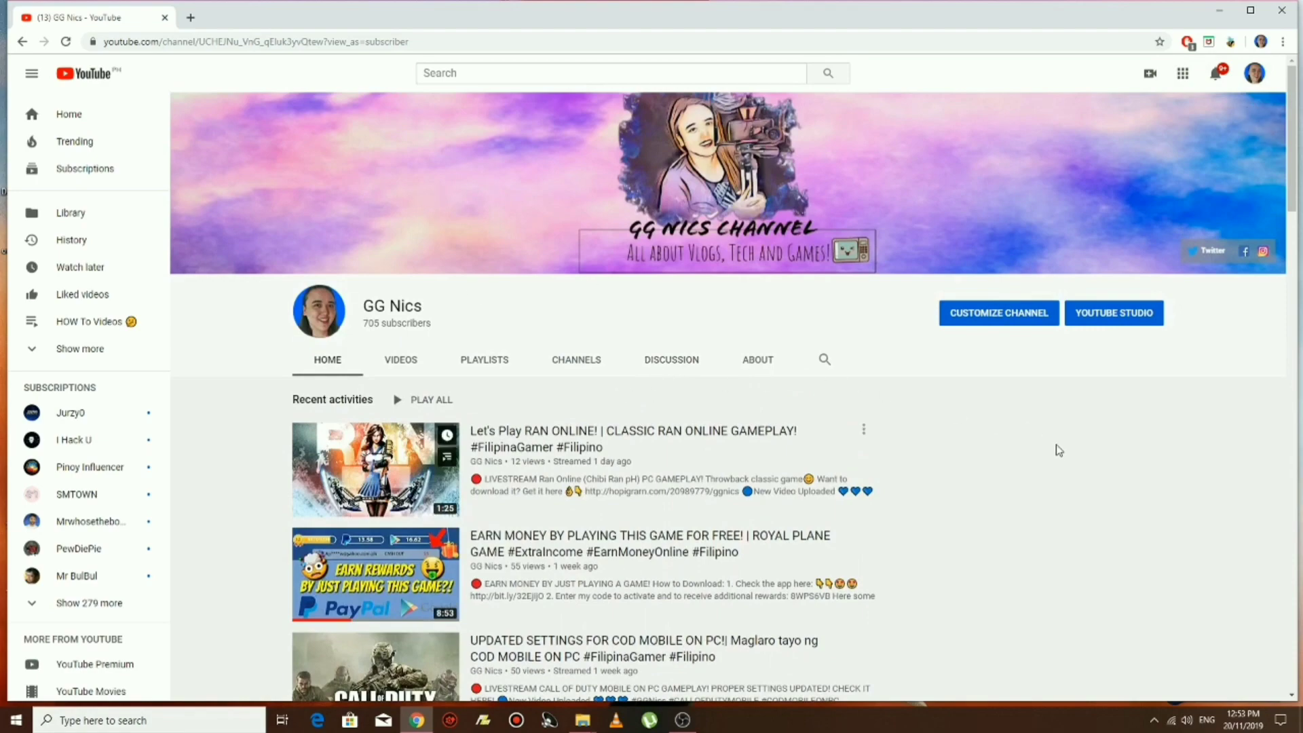
scroll(1061, 452, "down", 4)
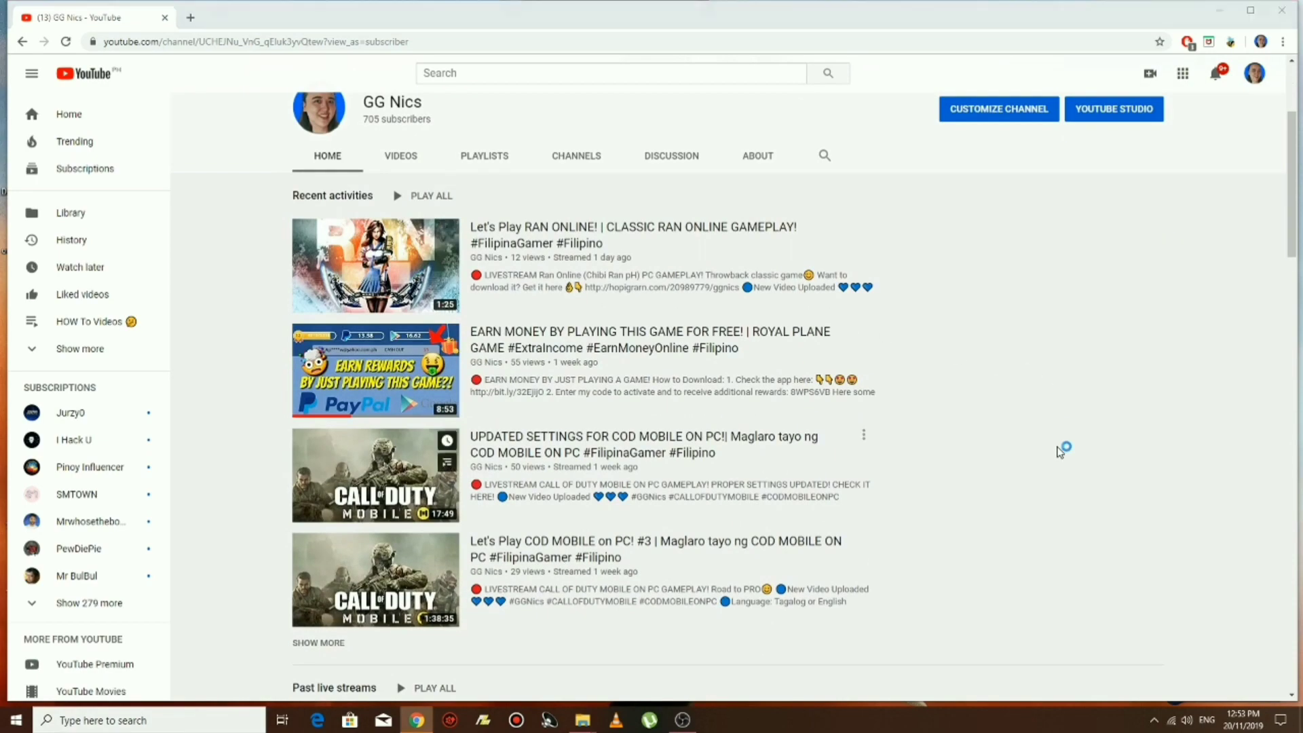
scroll(1060, 451, "up", 4)
scroll(1061, 451, "down", 1)
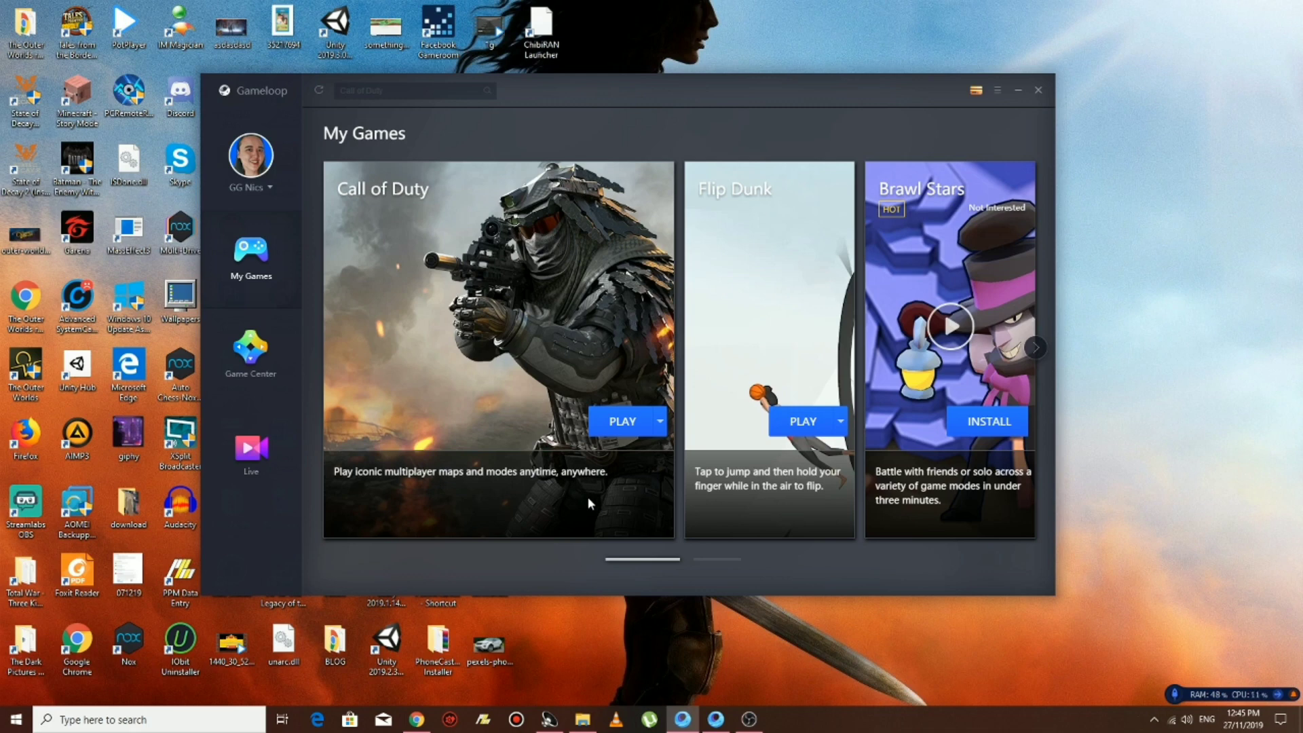
Uninstall Call of Duty from the Gameloop My Games page.
left_click(662, 431)
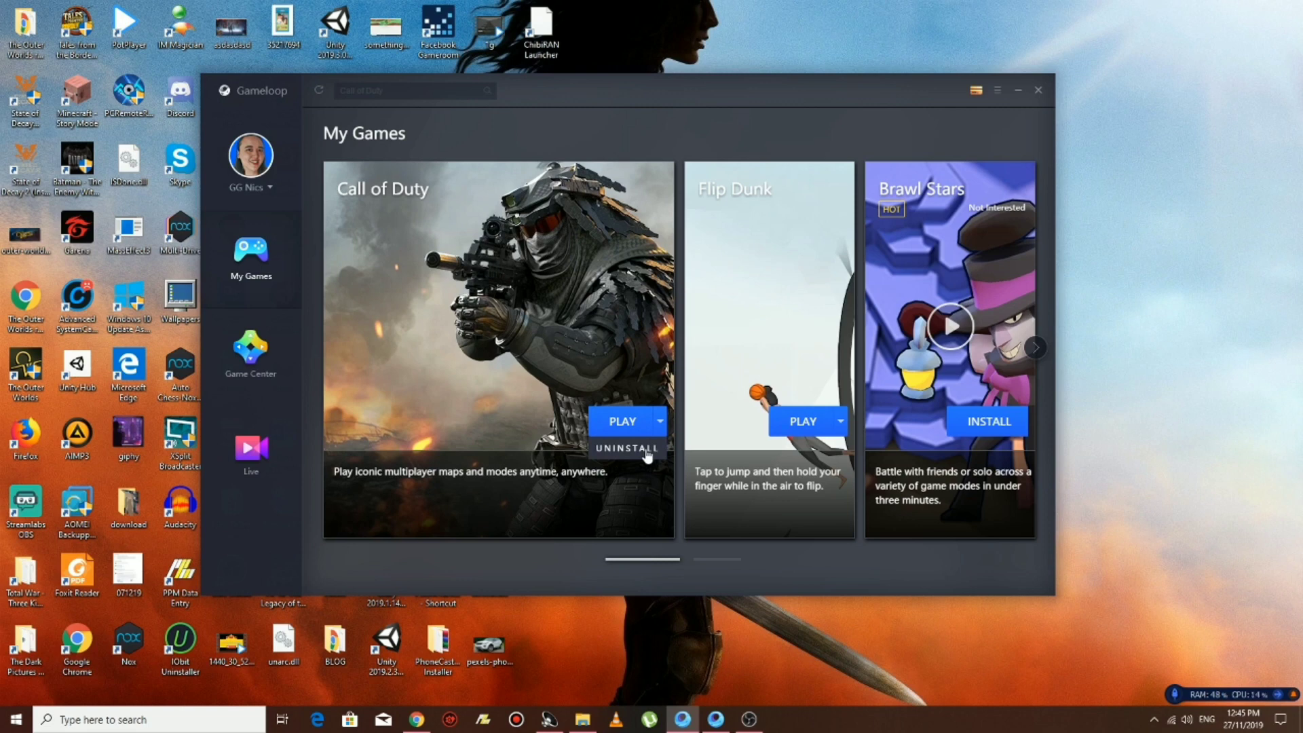
left_click(647, 453)
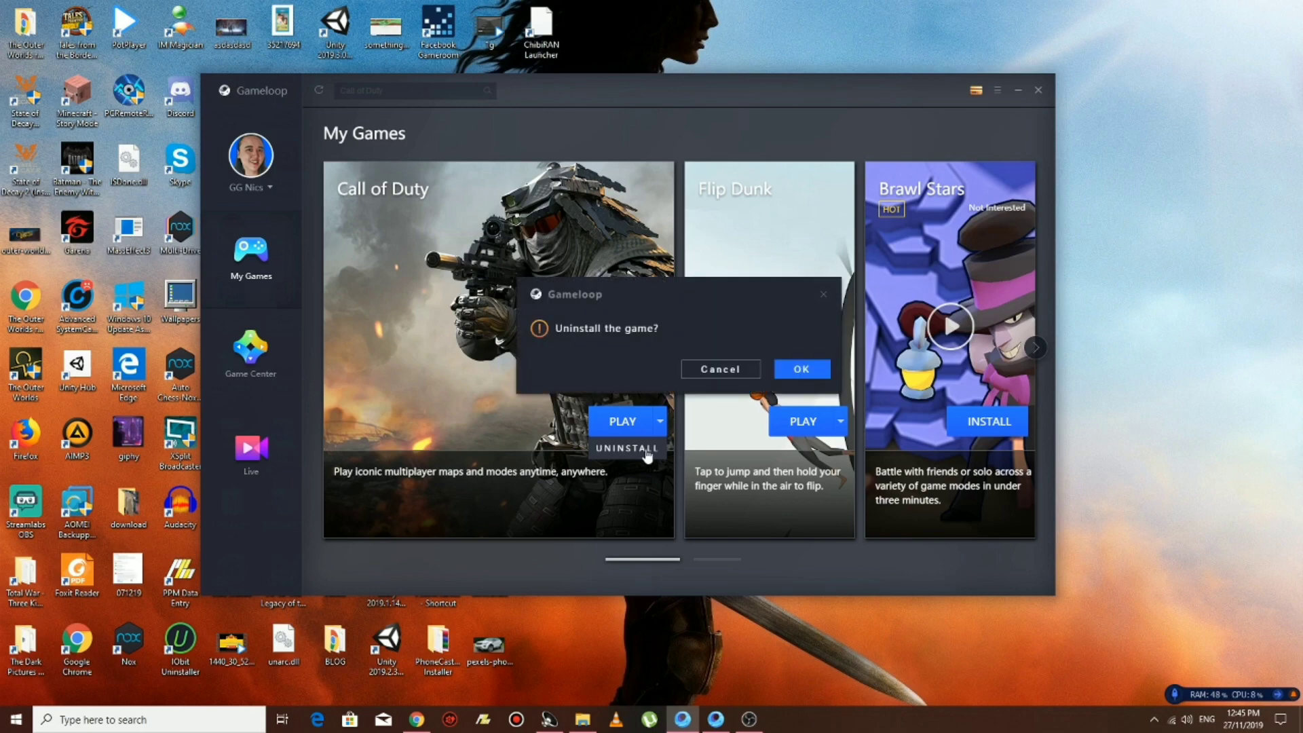
left_click(799, 372)
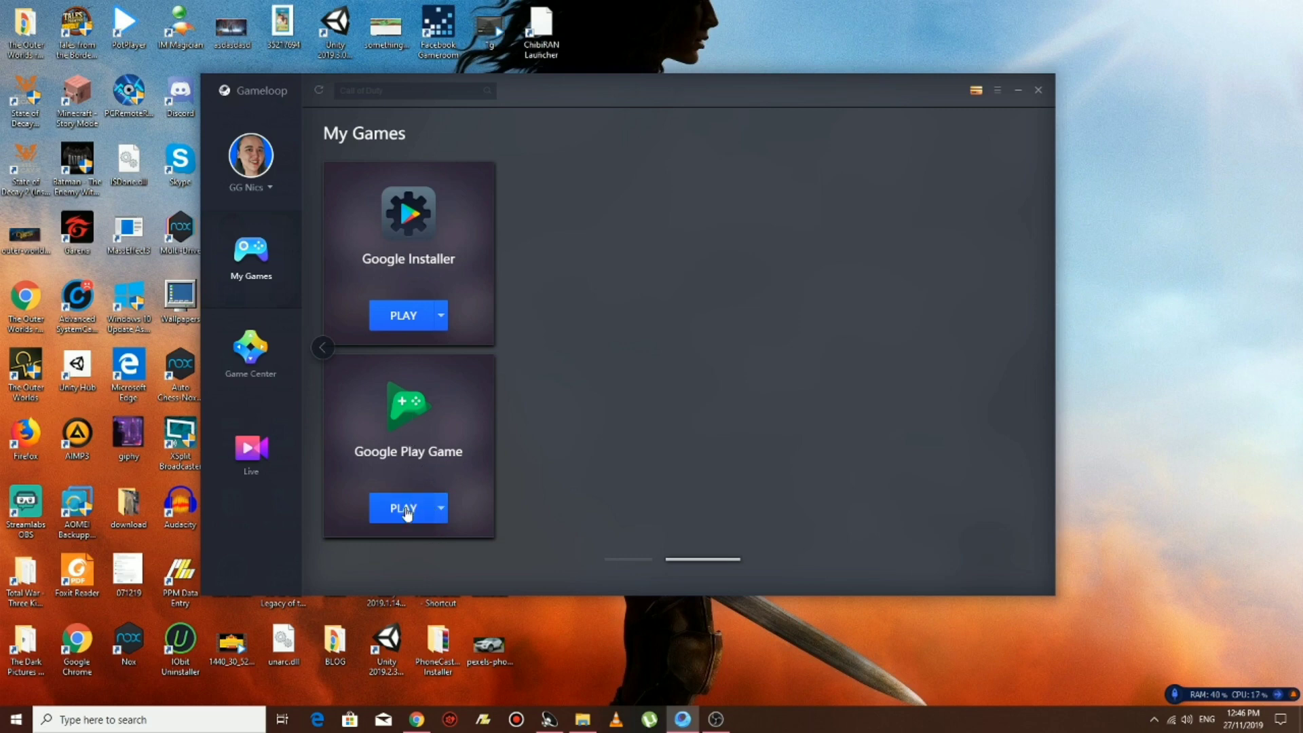
Launch Google Play Game from My Games, minimise the launcher and look through the Arcade page.
left_click(404, 507)
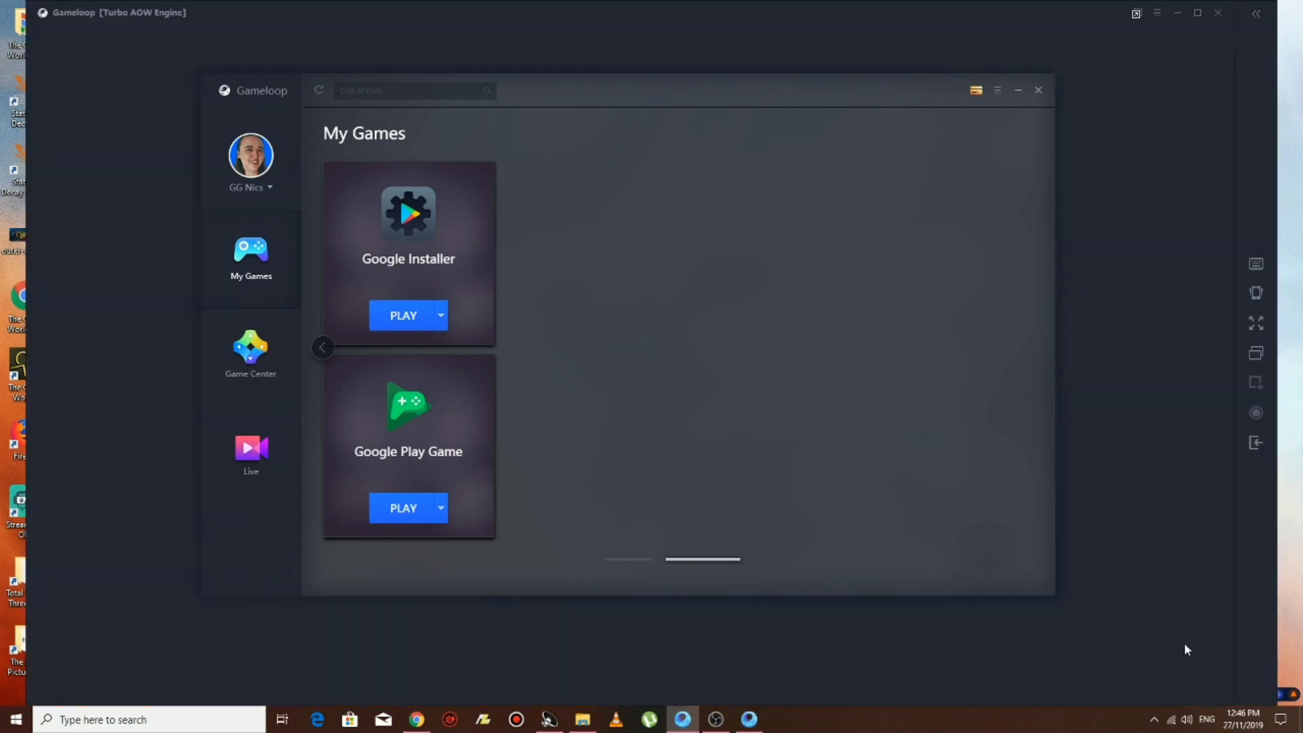
left_click(1019, 90)
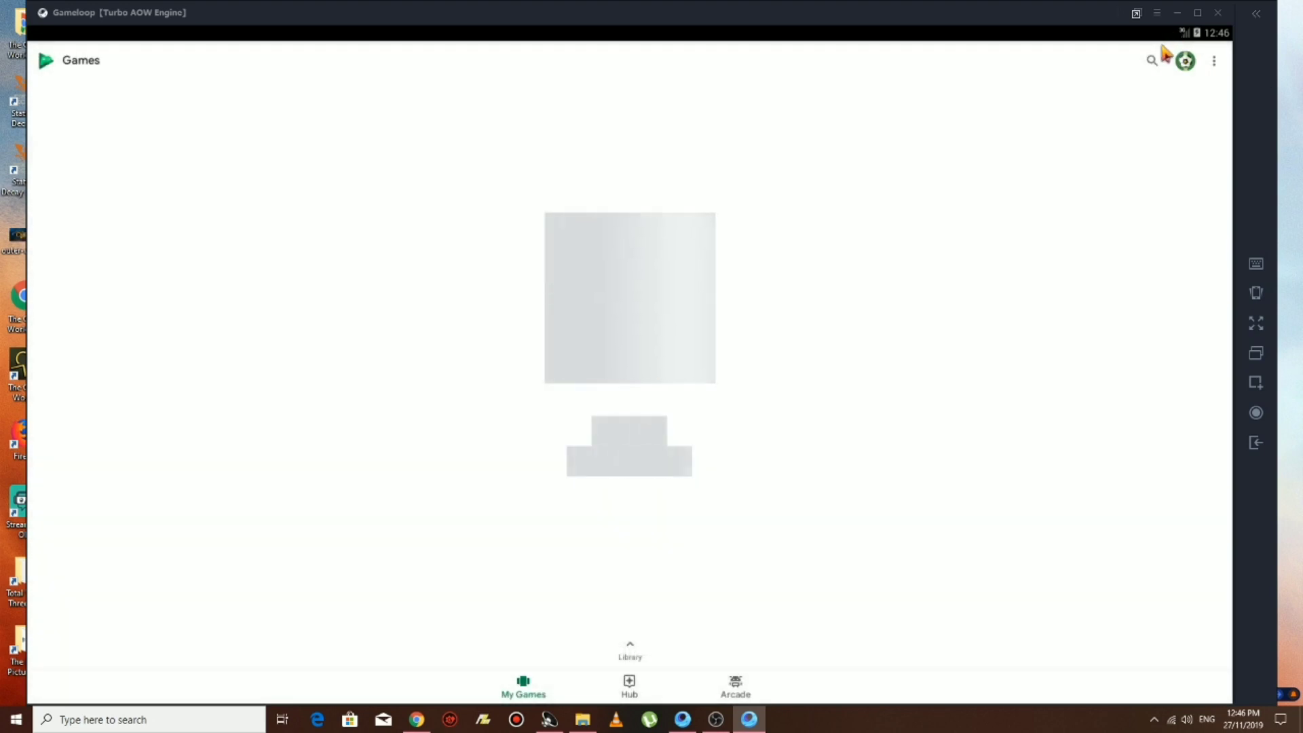
left_click(733, 687)
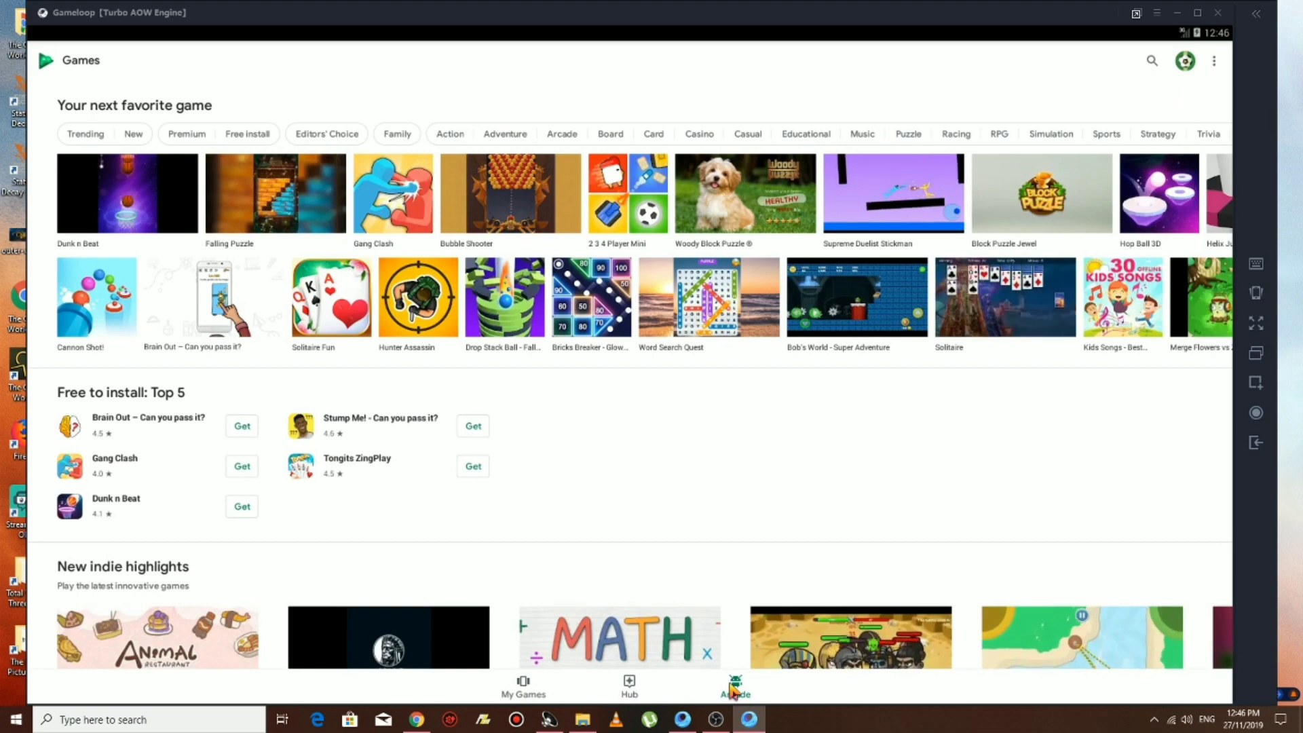
scroll(683, 523, "down", 5)
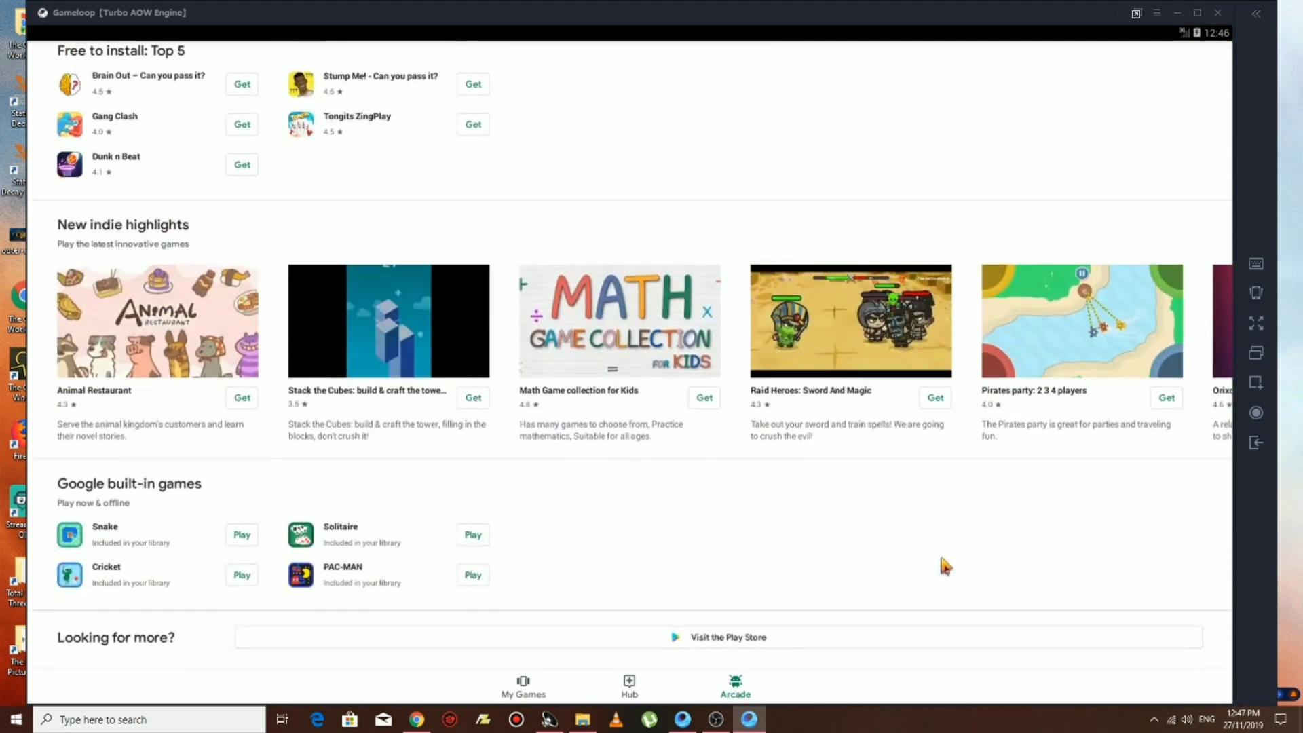
scroll(699, 283, "up", 2)
scroll(694, 278, "up", 4)
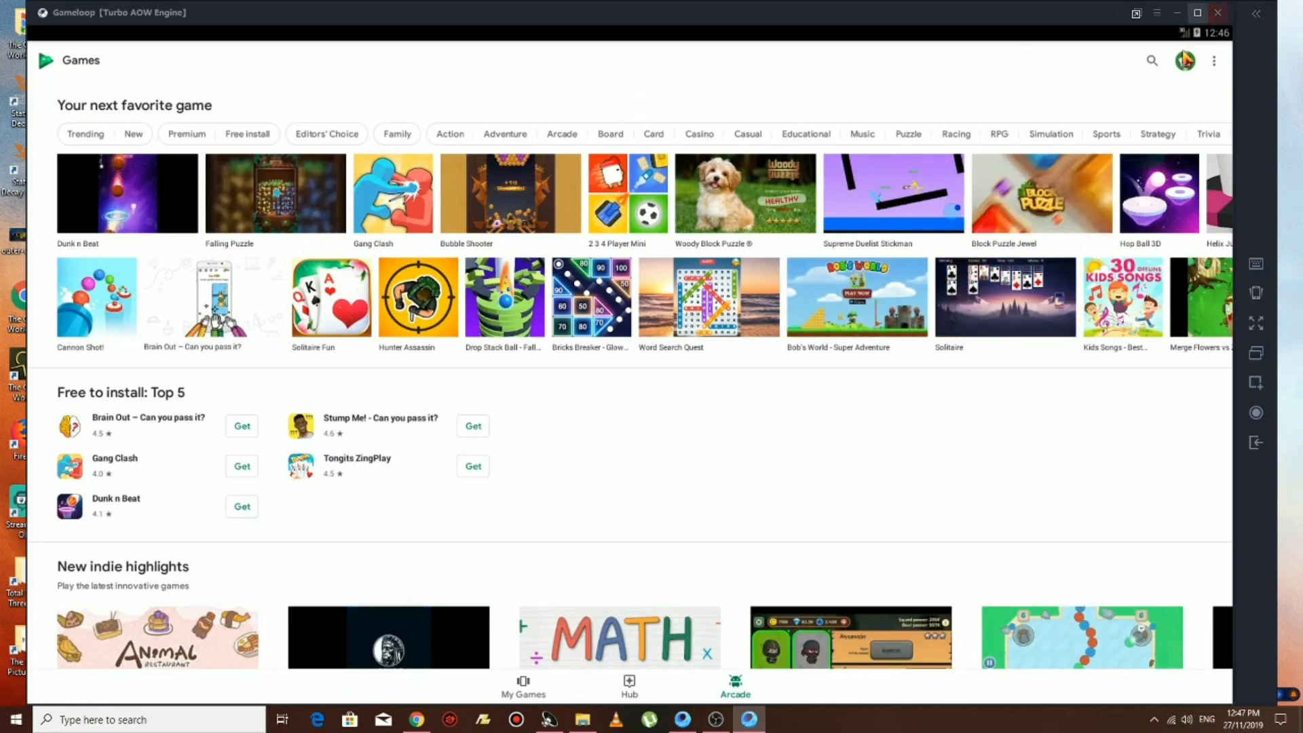
Exit the running Google Play Game session and return to the first page of My Games.
left_click(1219, 13)
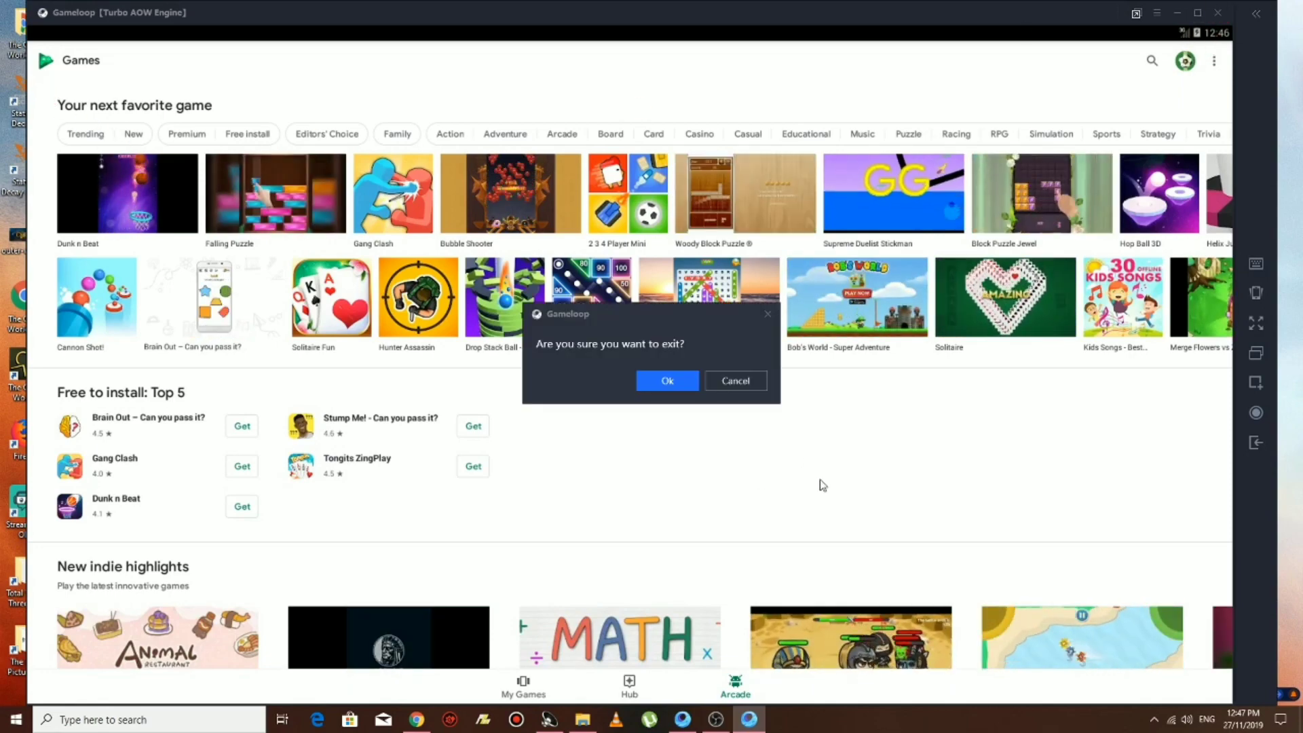
left_click(668, 380)
left_click(682, 720)
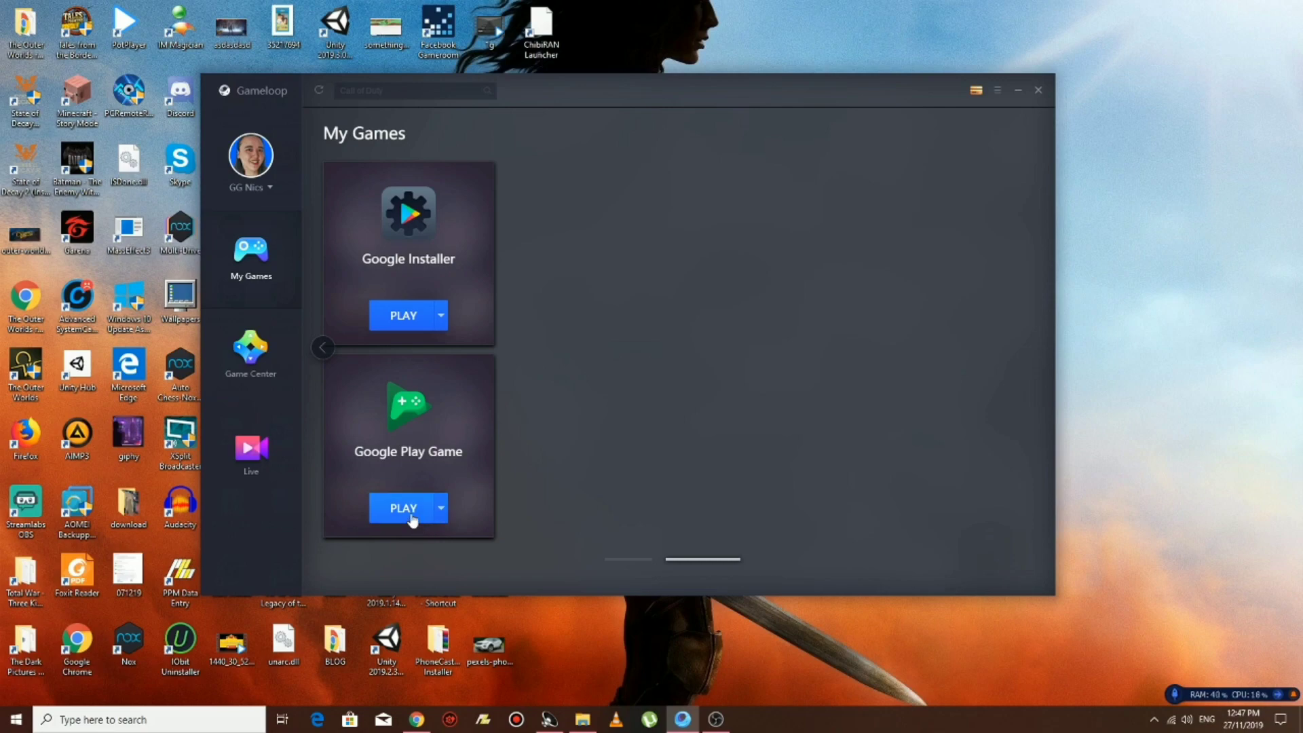
left_click(645, 559)
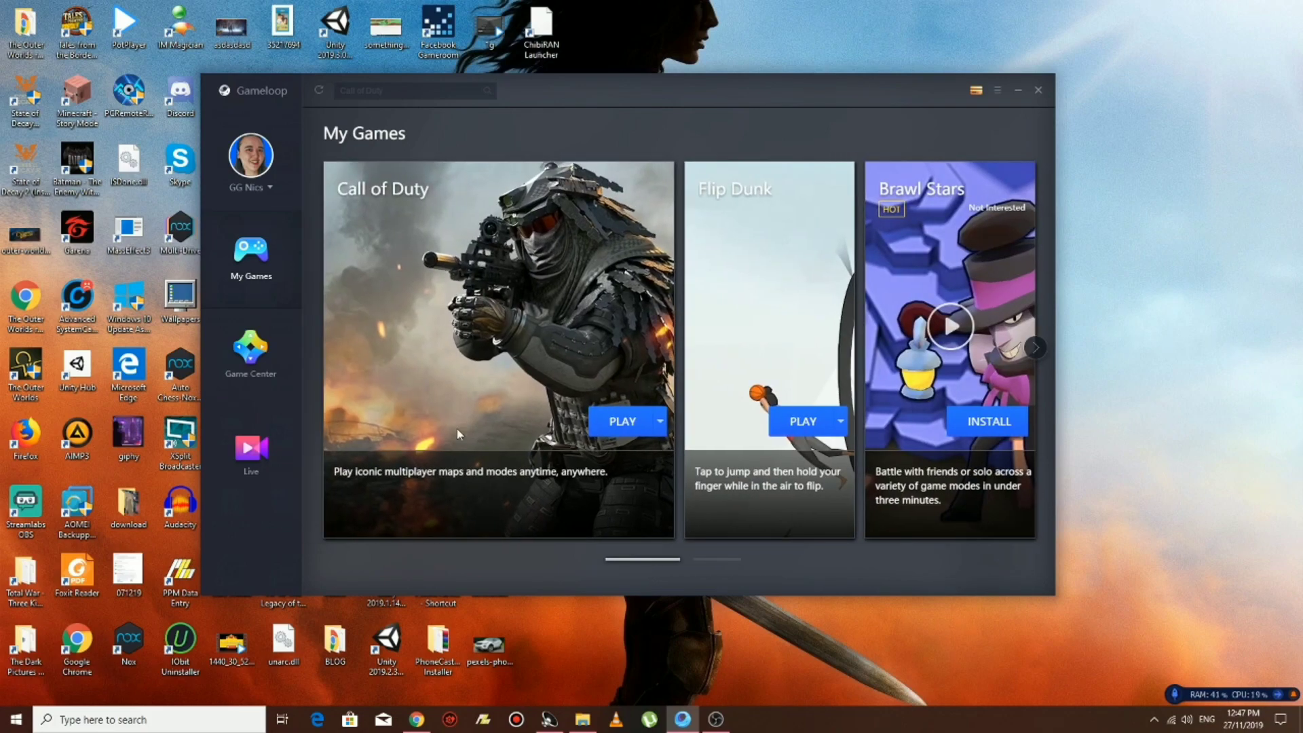
Launch Google Play Game from the second page of My Games and visit the Play Store through its Arcade page.
left_click(713, 562)
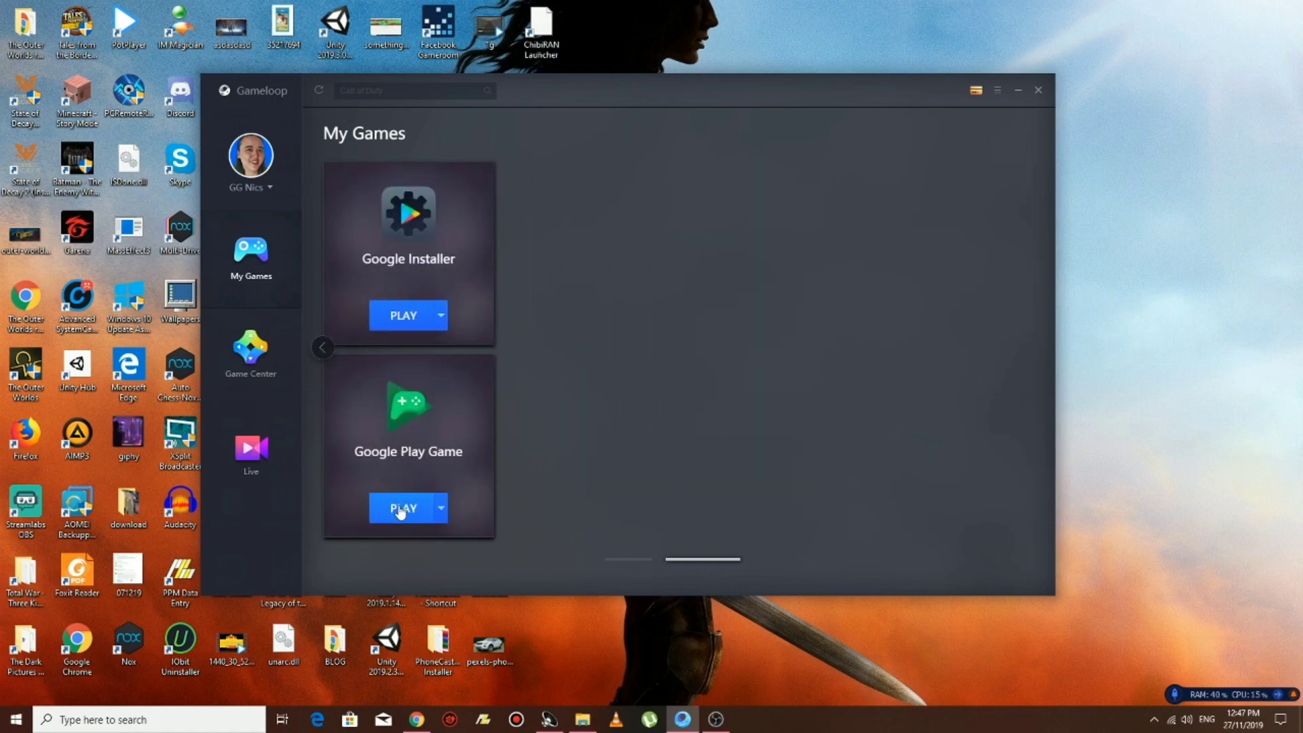
left_click(404, 511)
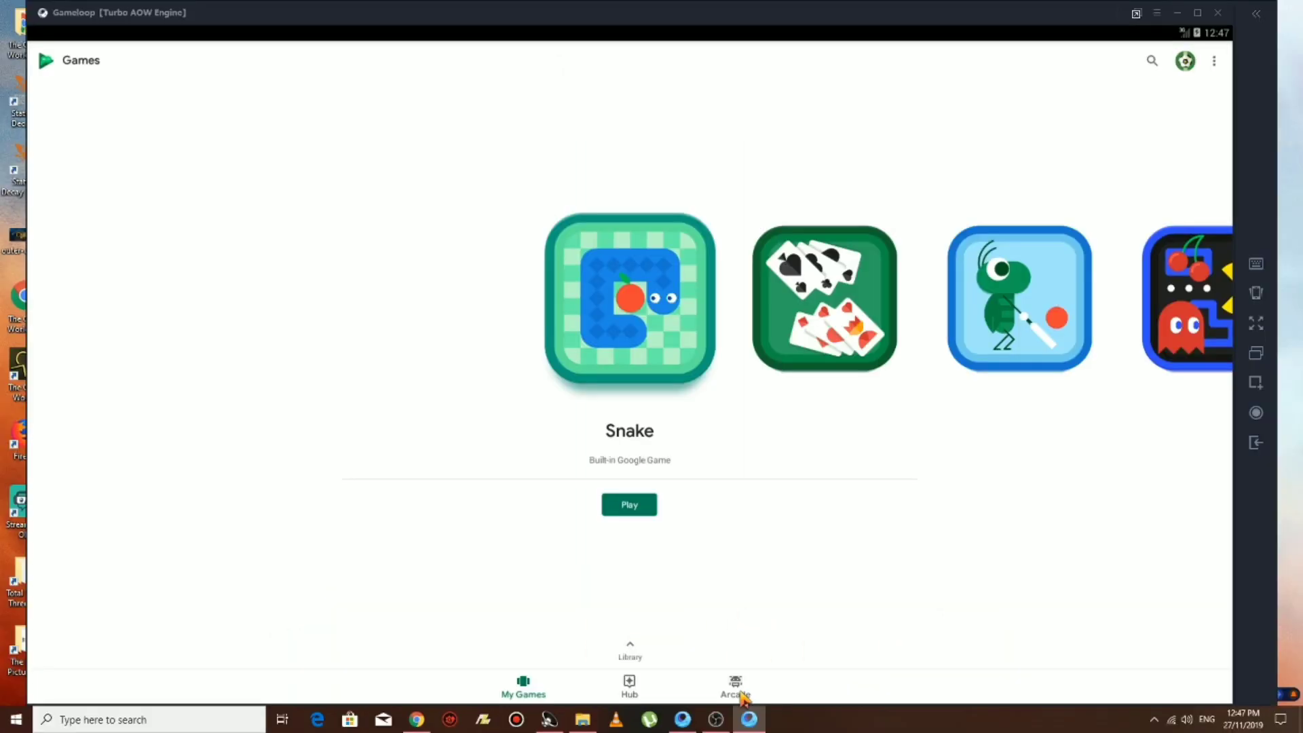
left_click(743, 694)
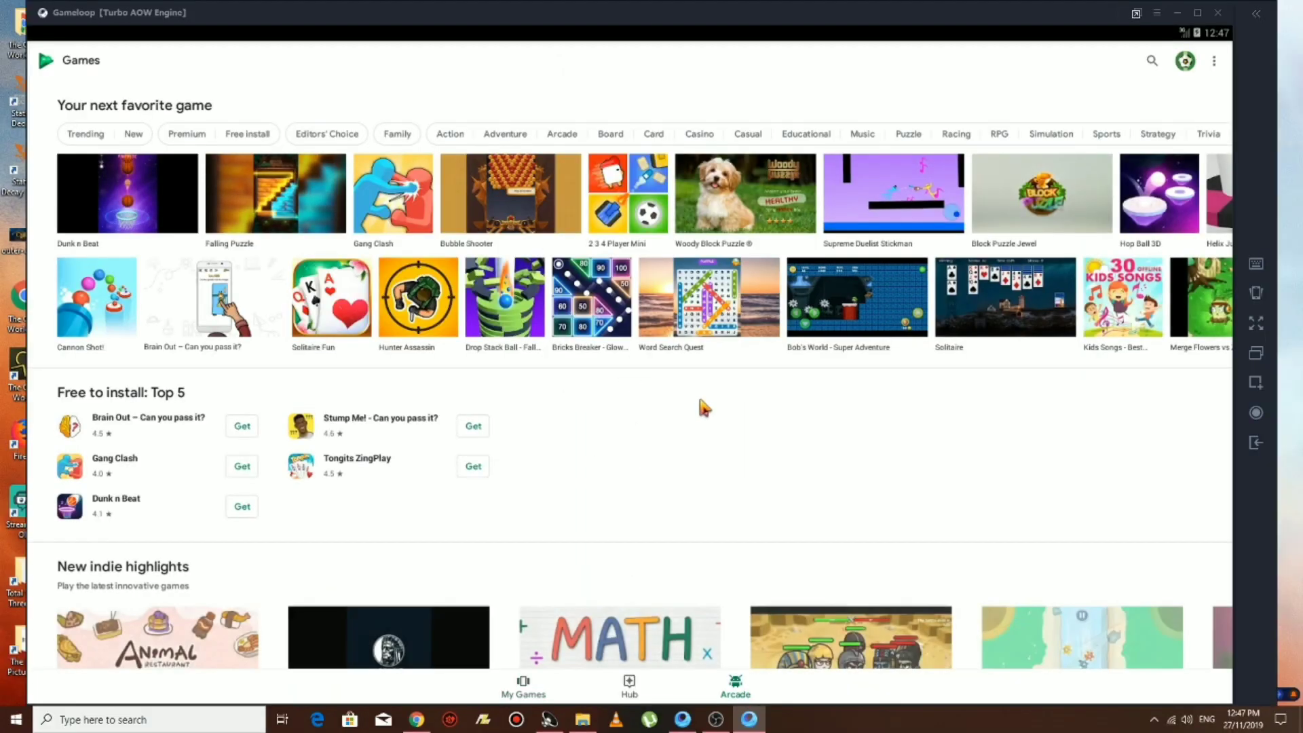
scroll(903, 376, "down", 2)
scroll(897, 361, "down", 3)
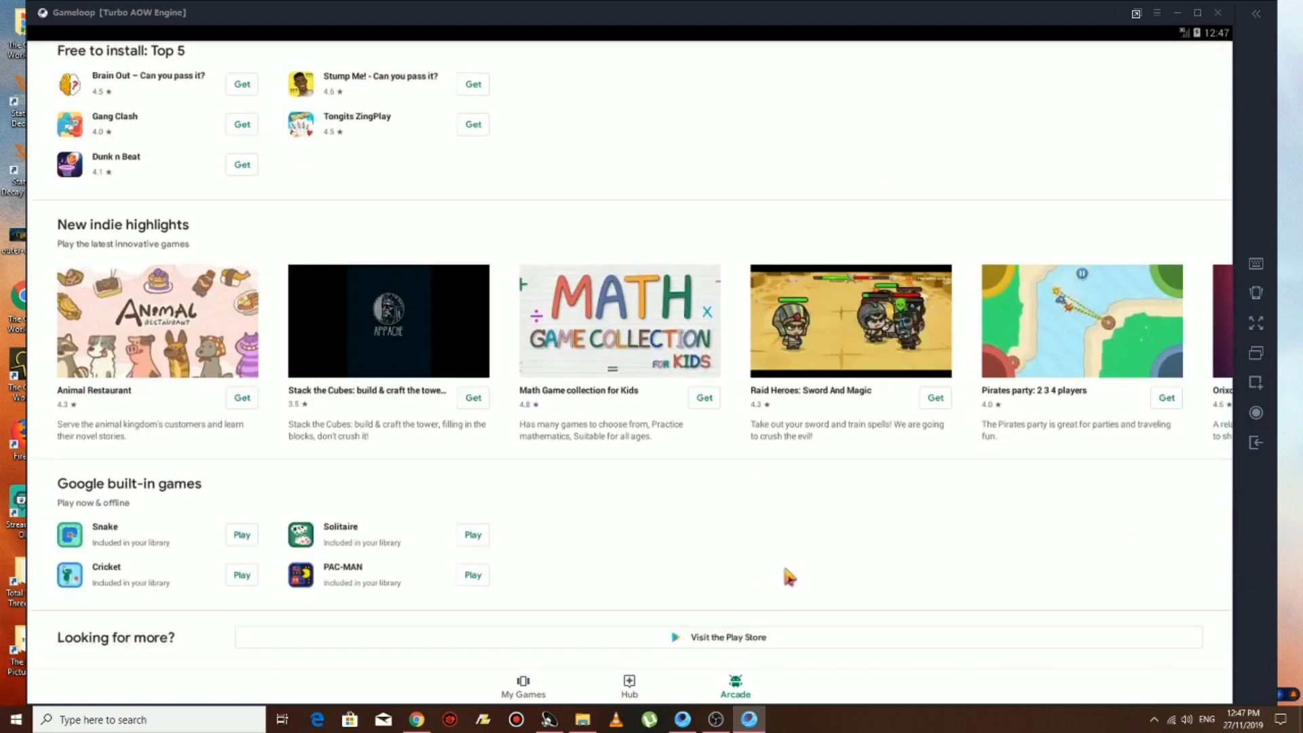
left_click(697, 642)
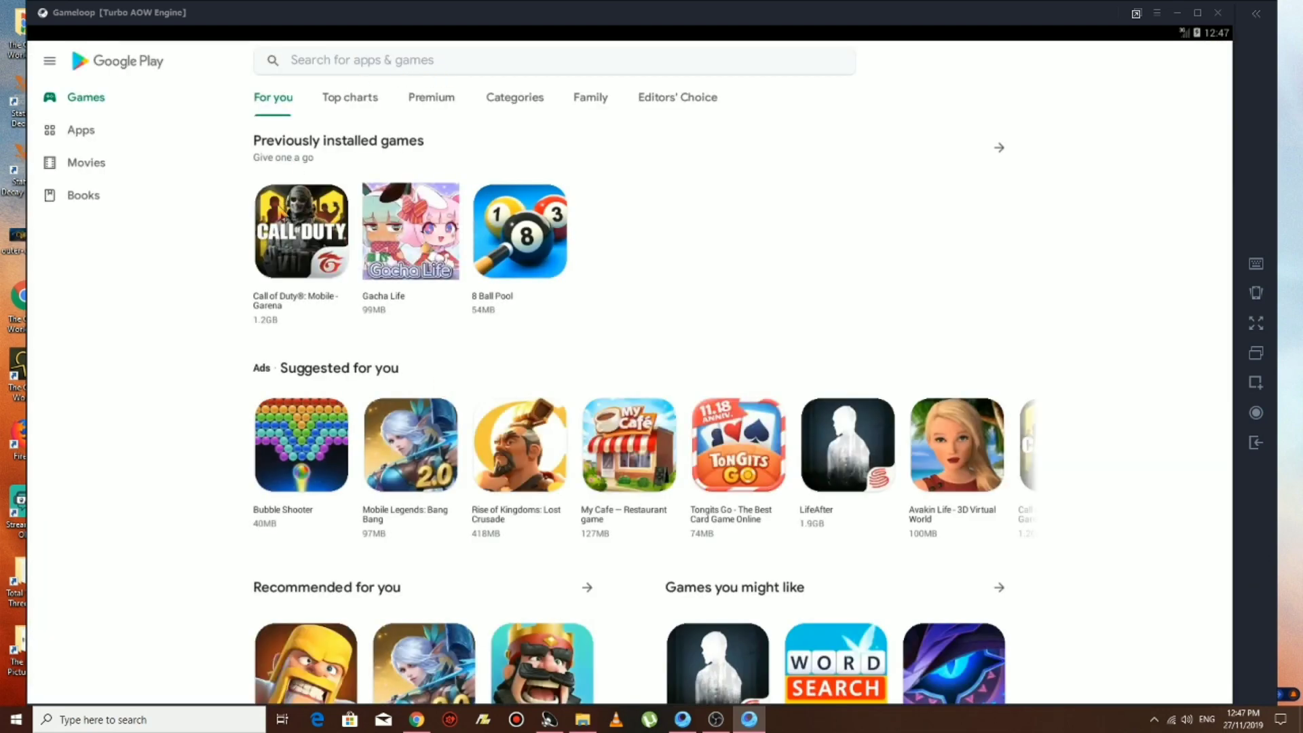
Search the Play Store for "garena call of duty mobile" using the suggestion for "garena".
left_click(327, 68)
type("cal")
key("BackSpace")
key("BackSpace")
key("BackSpace")
type("garena")
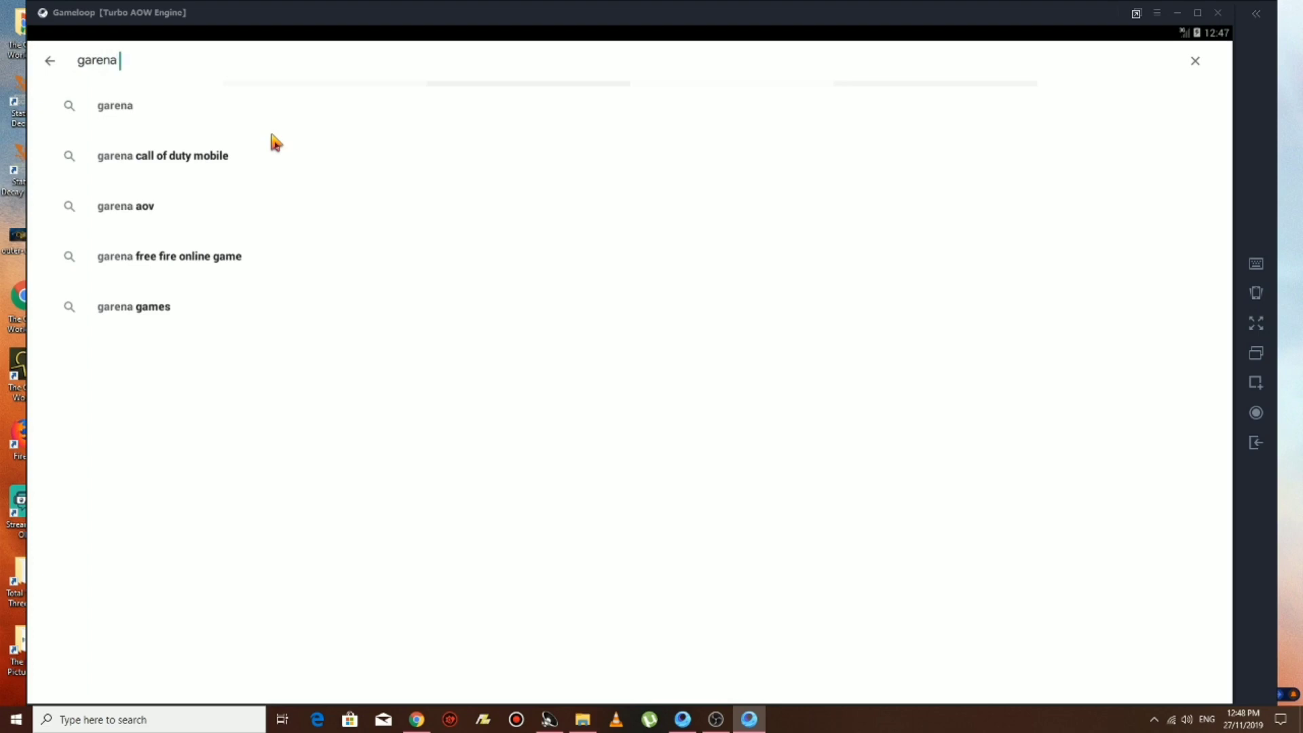
left_click(225, 161)
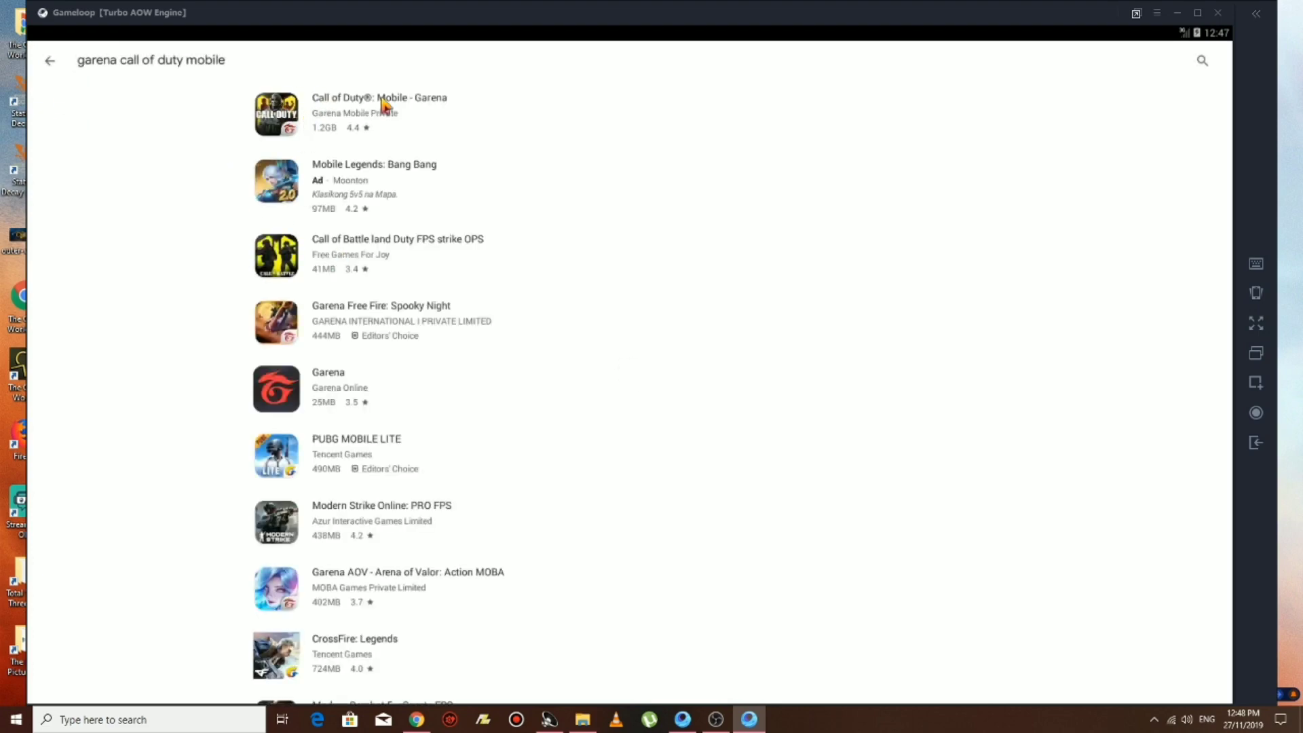
Install Call of Duty: Mobile - Garena from the search results and accept its requested permissions.
left_click(384, 105)
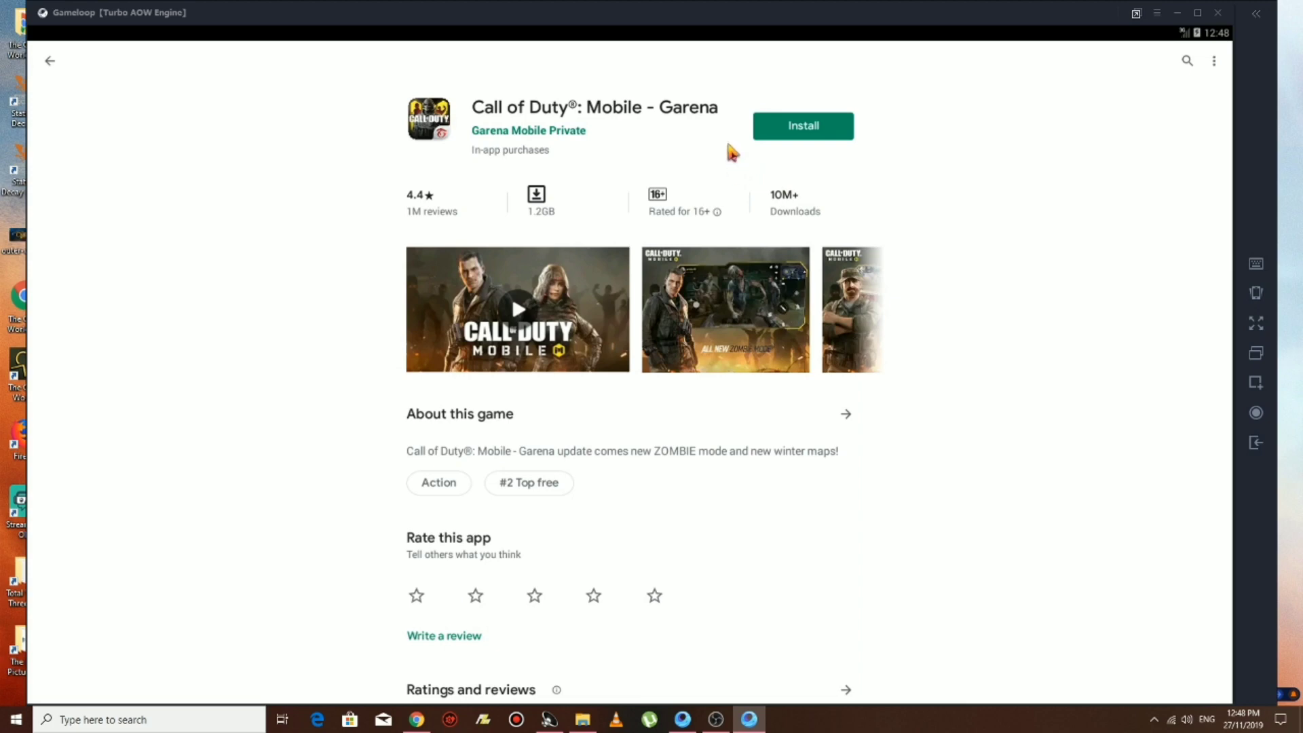
left_click(803, 133)
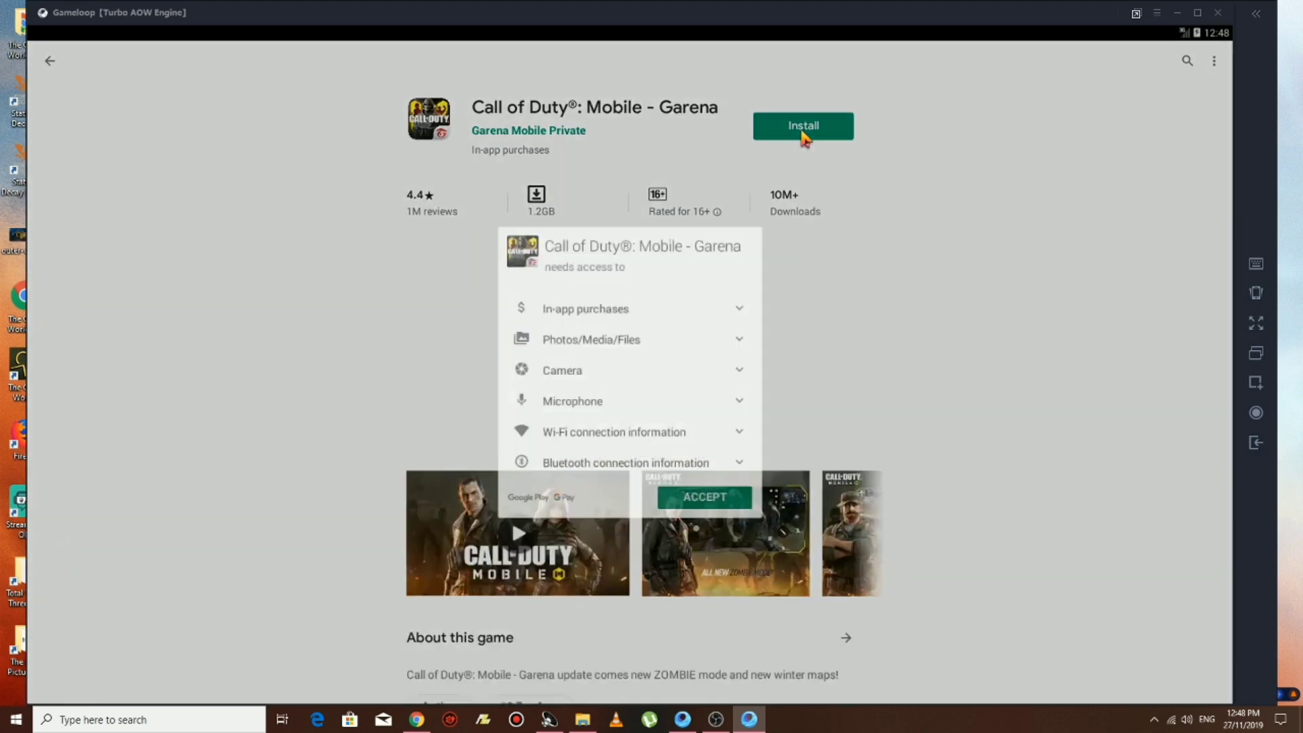
left_click(697, 500)
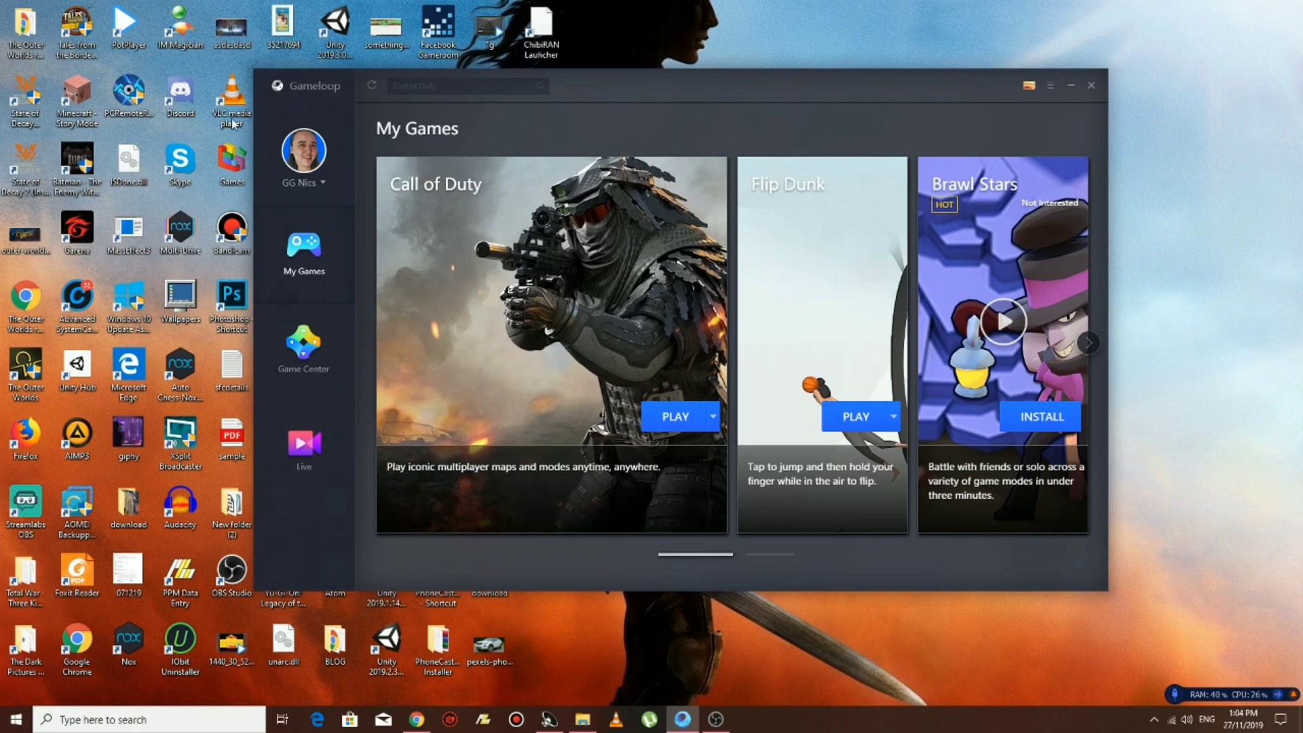
Launch Call of Duty from My Games in a maximised emulator window and confirm the 2.0 update notes.
left_click_drag(660, 77, 594, 90)
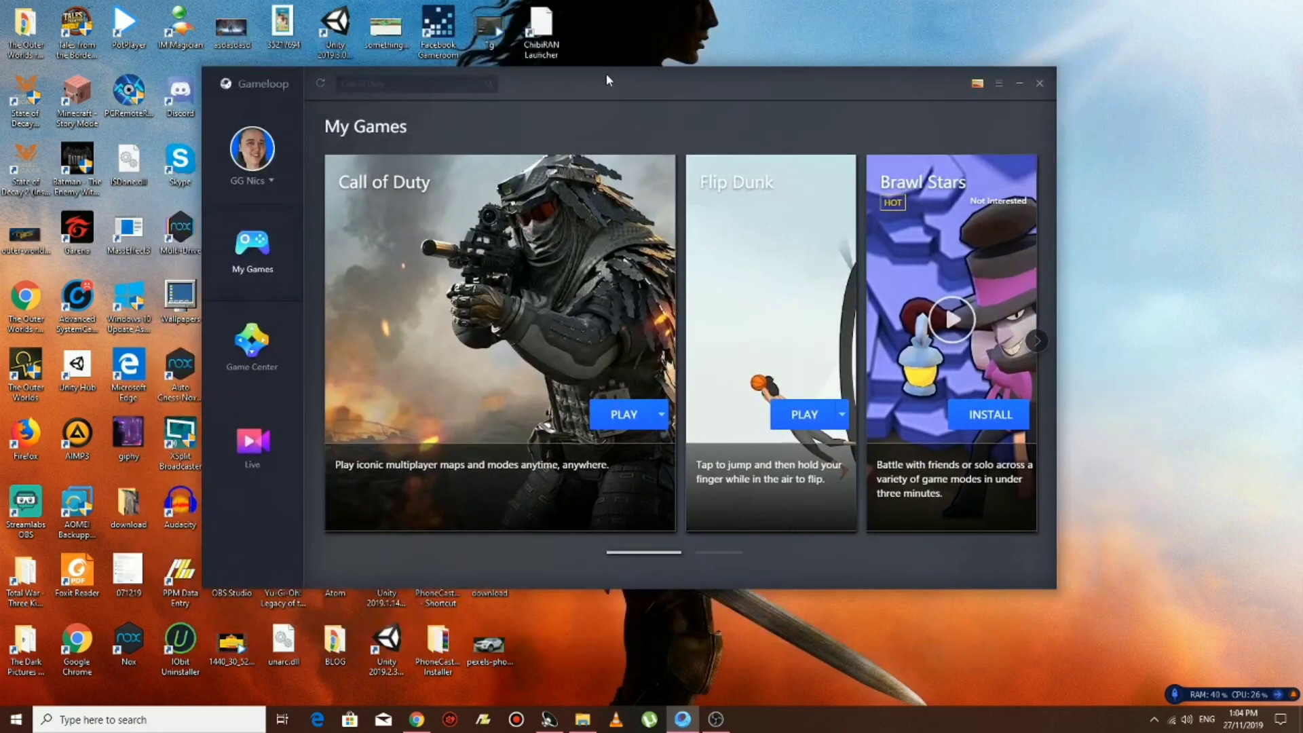
left_click(626, 423)
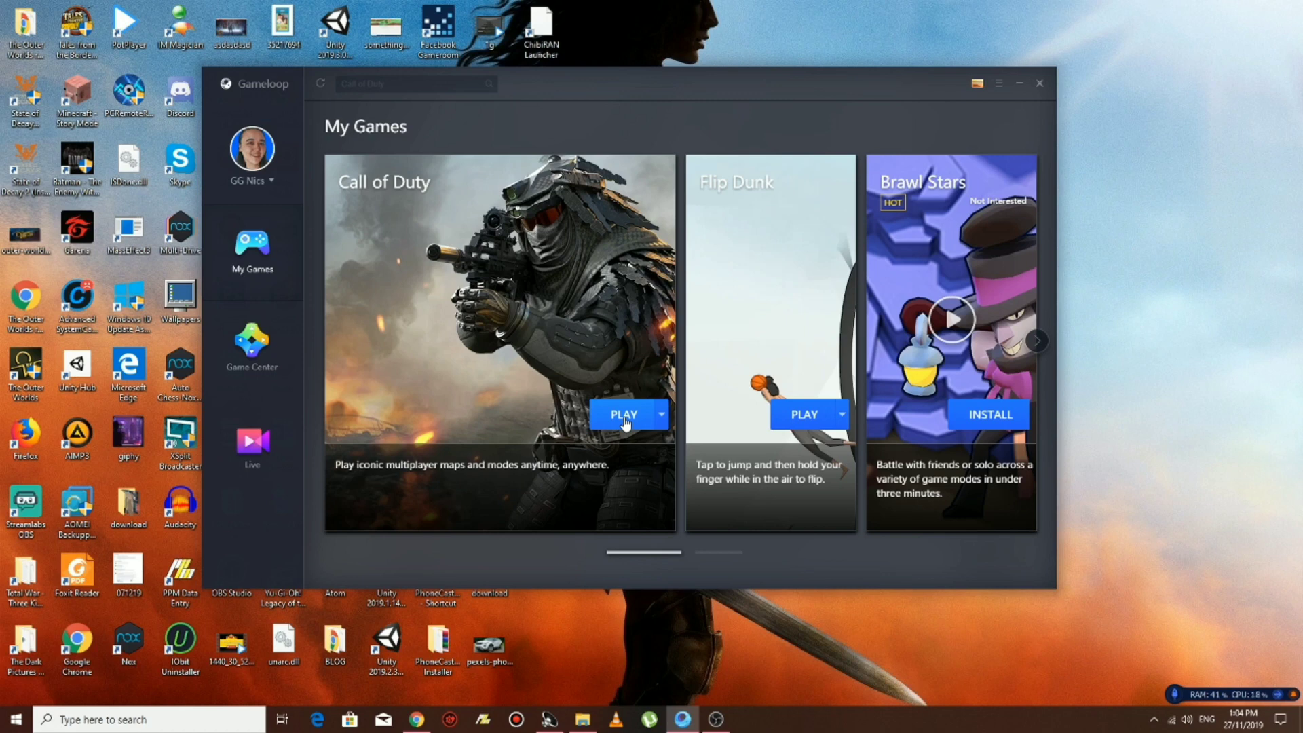
left_click(624, 416)
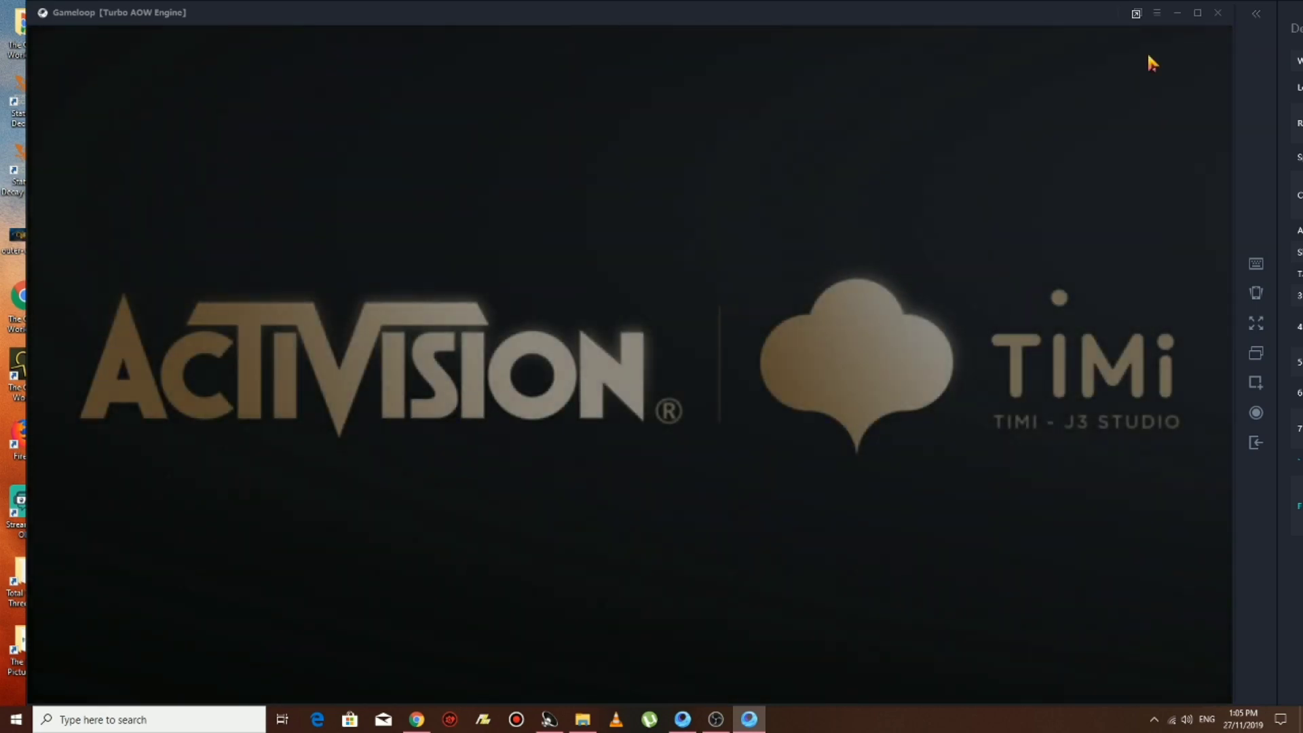
left_click(1199, 12)
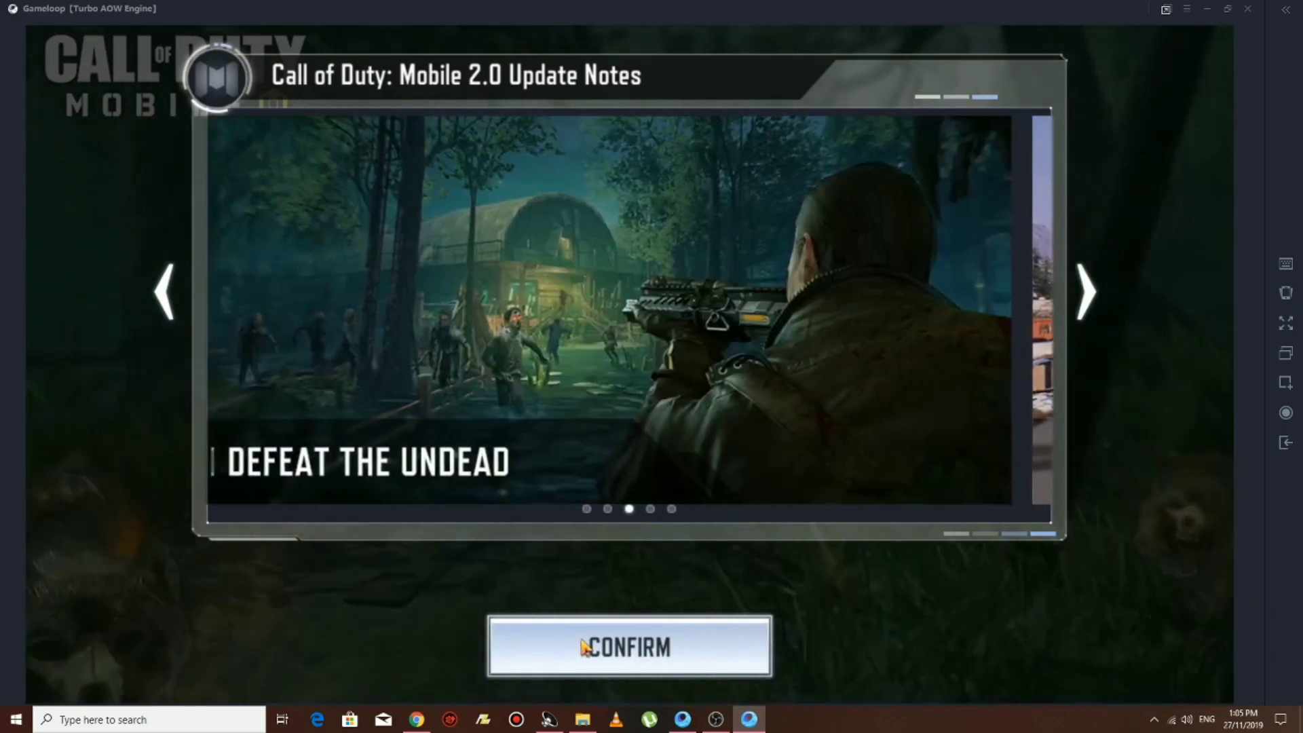
left_click(511, 638)
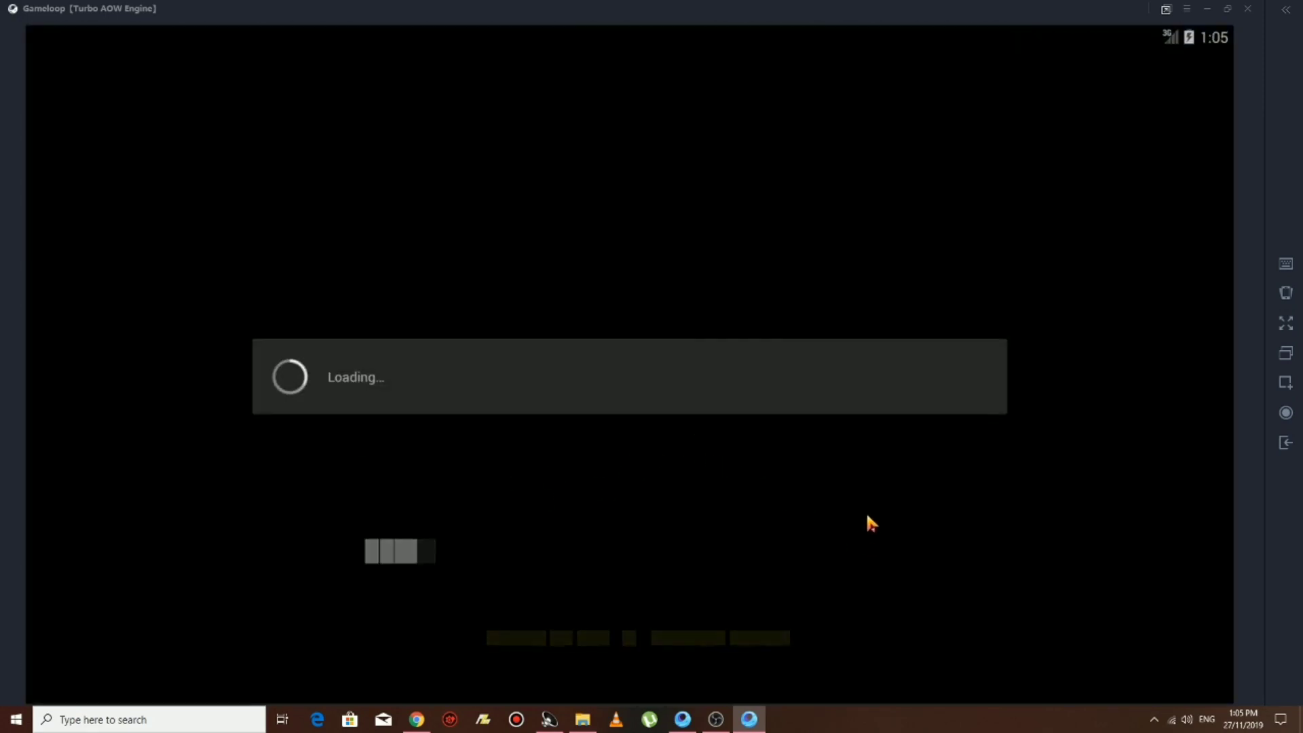
Log in to Call of Duty: Mobile - Garena with the previously used Facebook account.
left_click(602, 325)
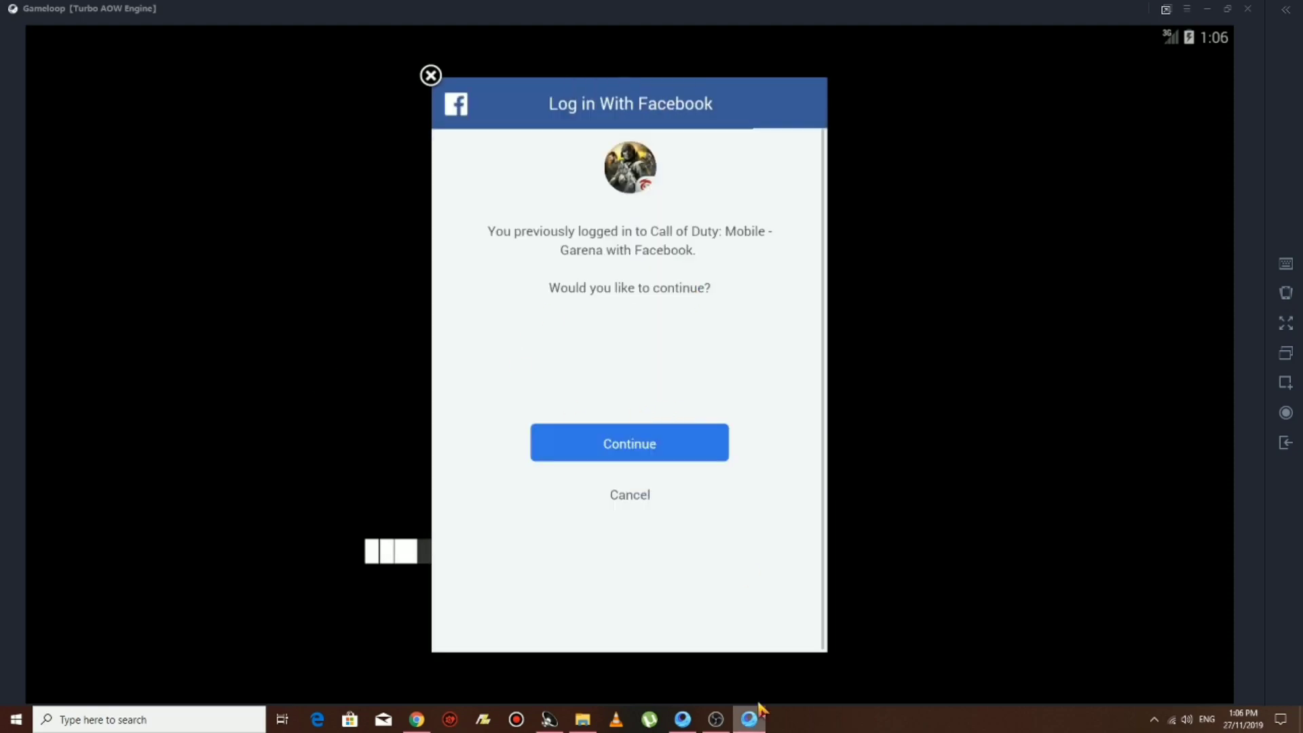
left_click(623, 450)
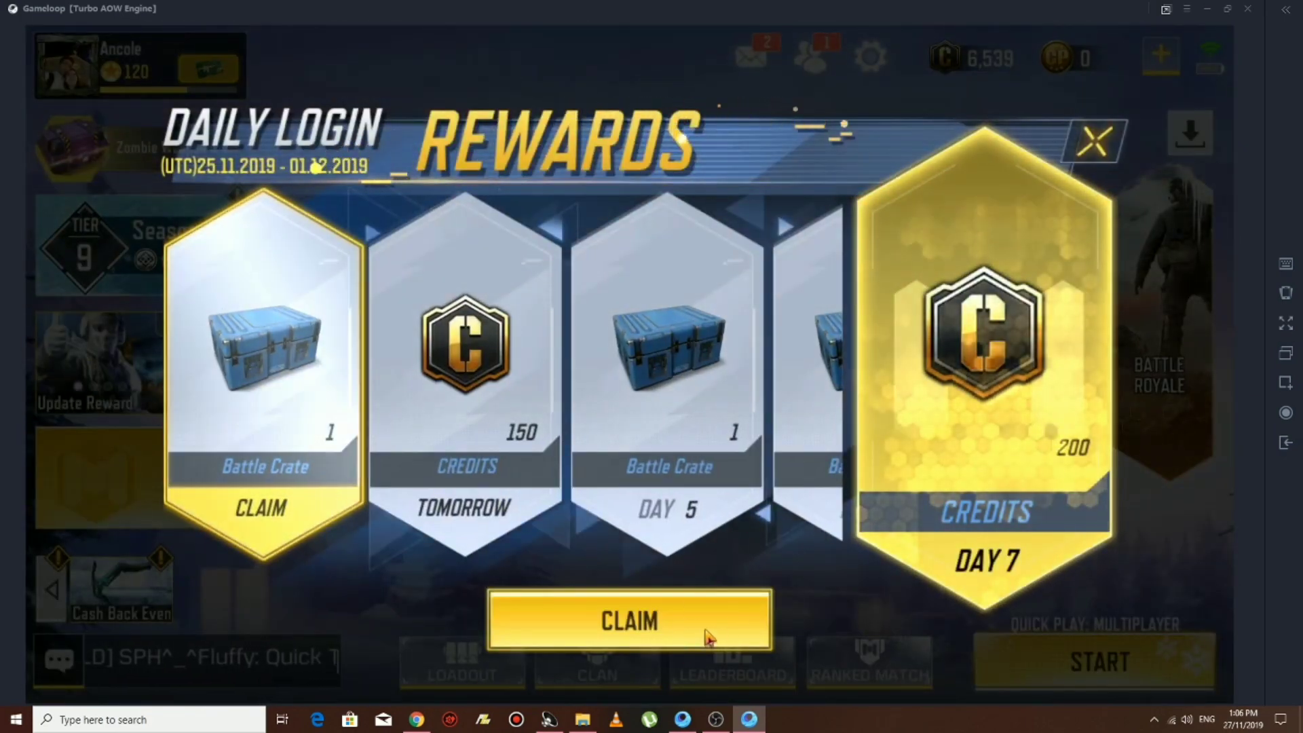
Claim the daily login Battle Crate and close the rewards and Zombies registration pop-ups to reach the lobby.
left_click(706, 631)
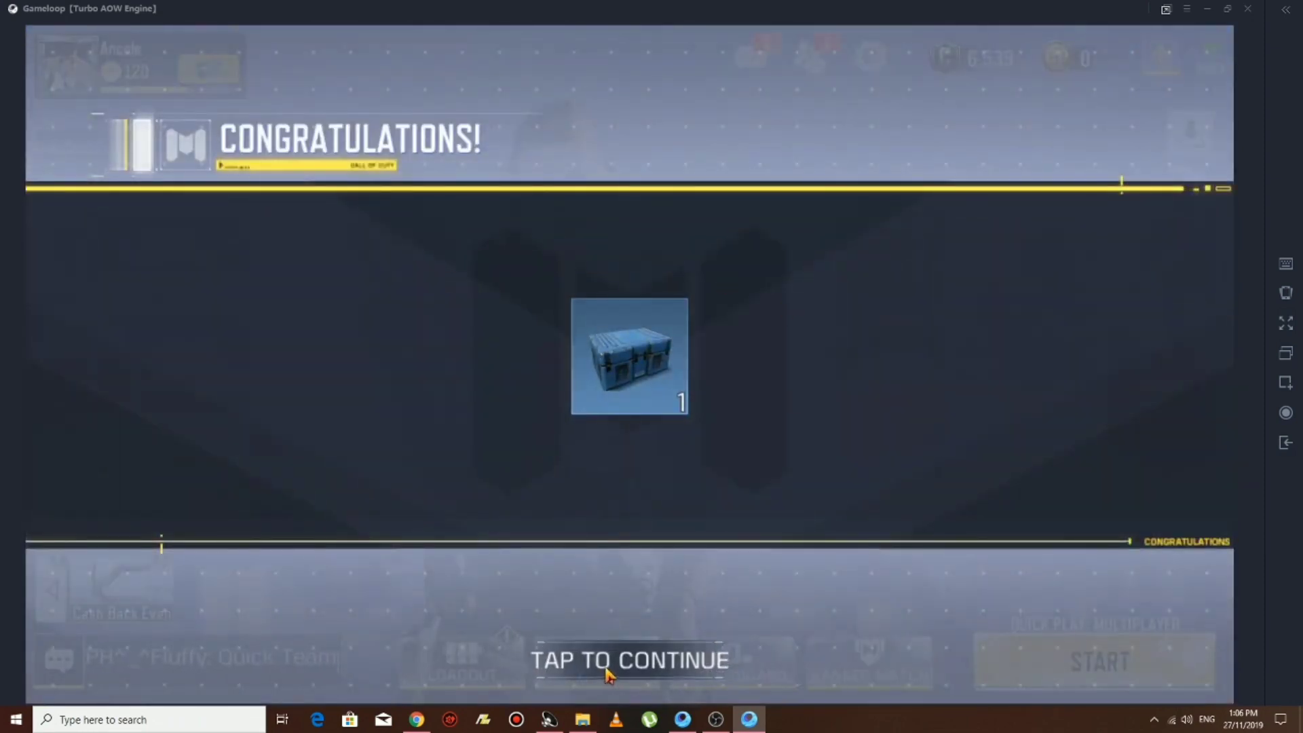
left_click(609, 674)
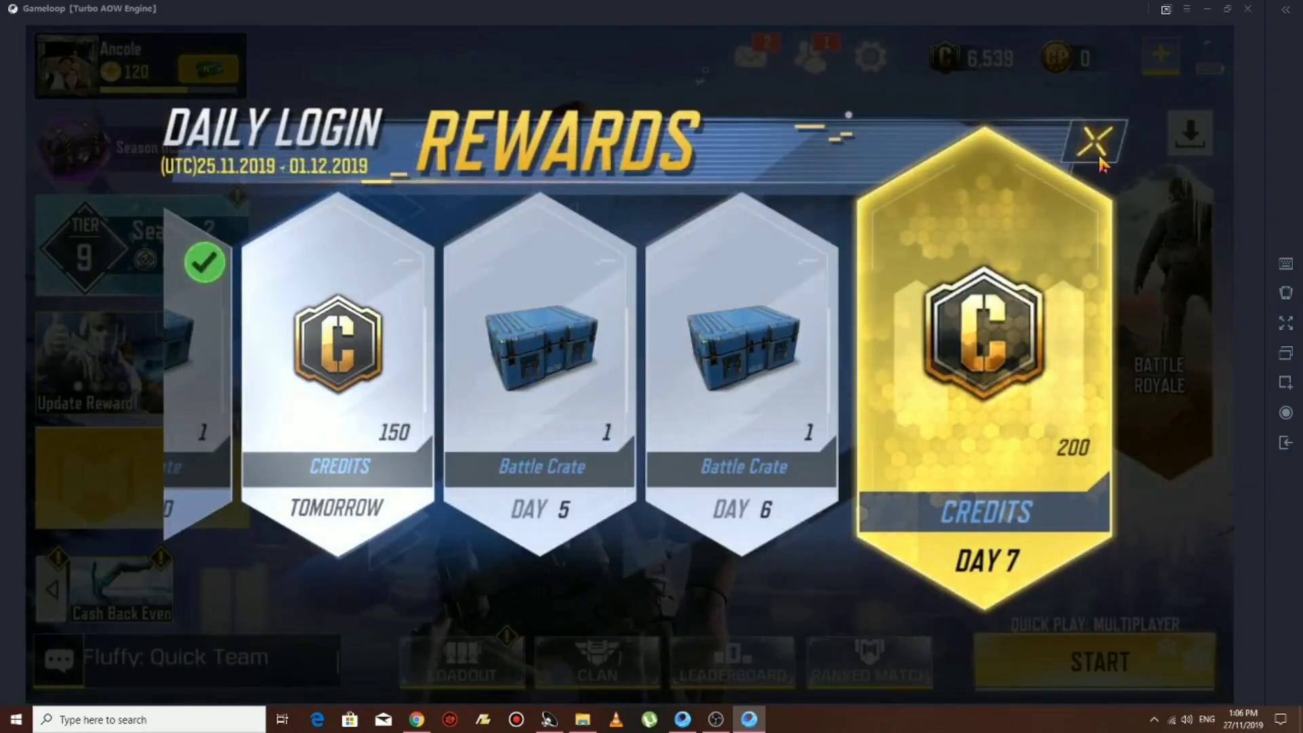
left_click(1090, 141)
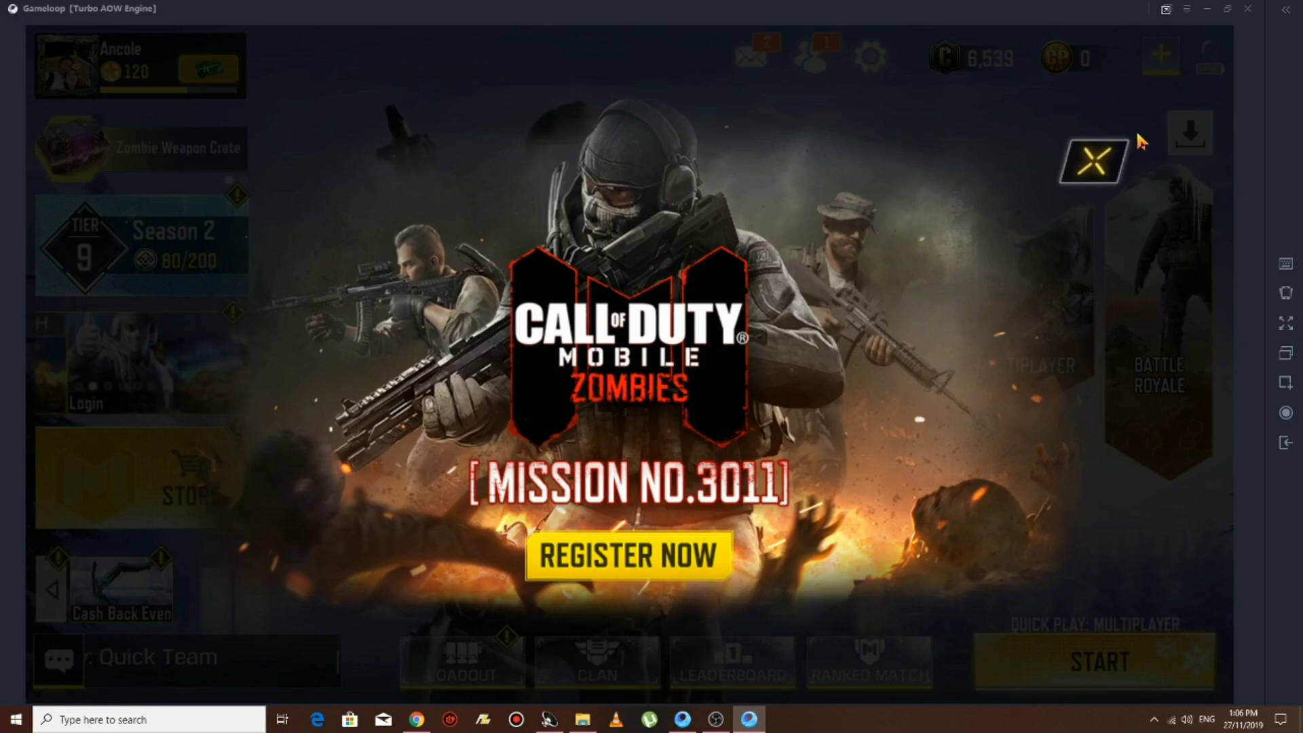
left_click(1105, 164)
left_click(1114, 172)
left_click(1113, 169)
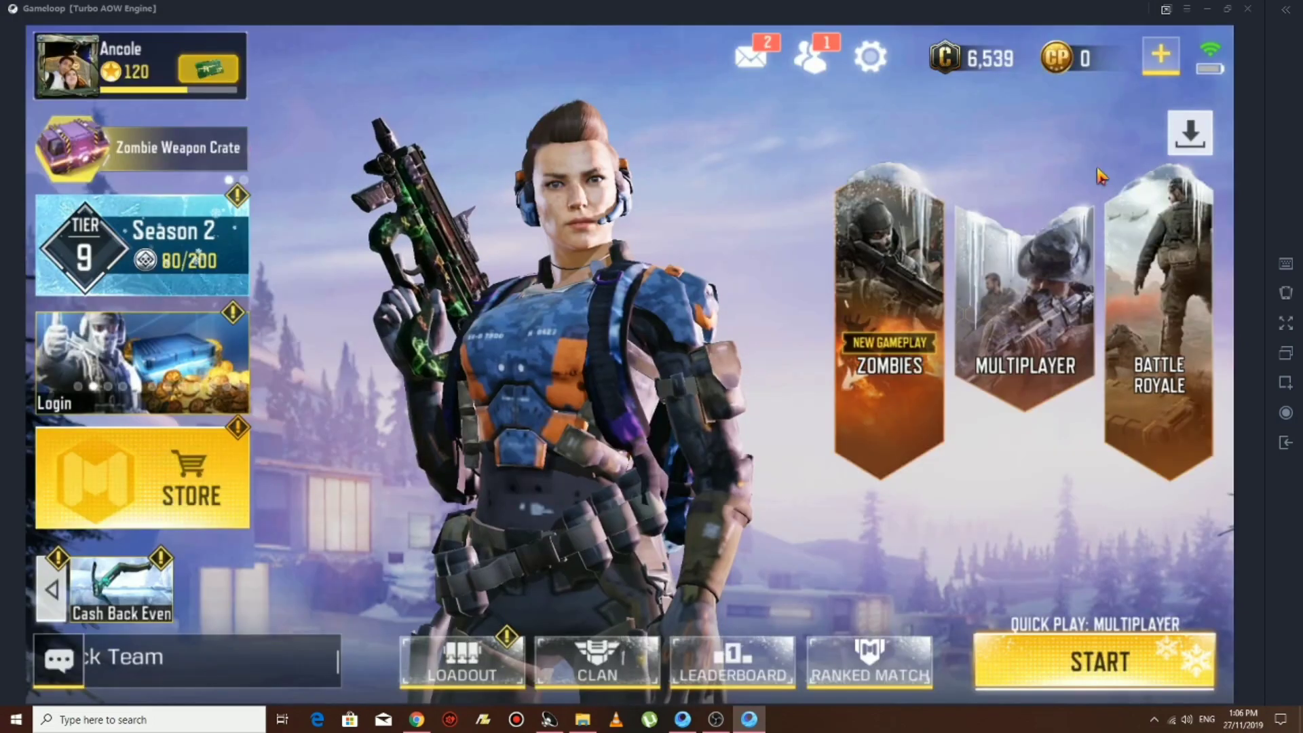
Claim the 3-day reward of the Cumulative Login Mission event and return to the game lobby.
left_click_drag(501, 504, 662, 511)
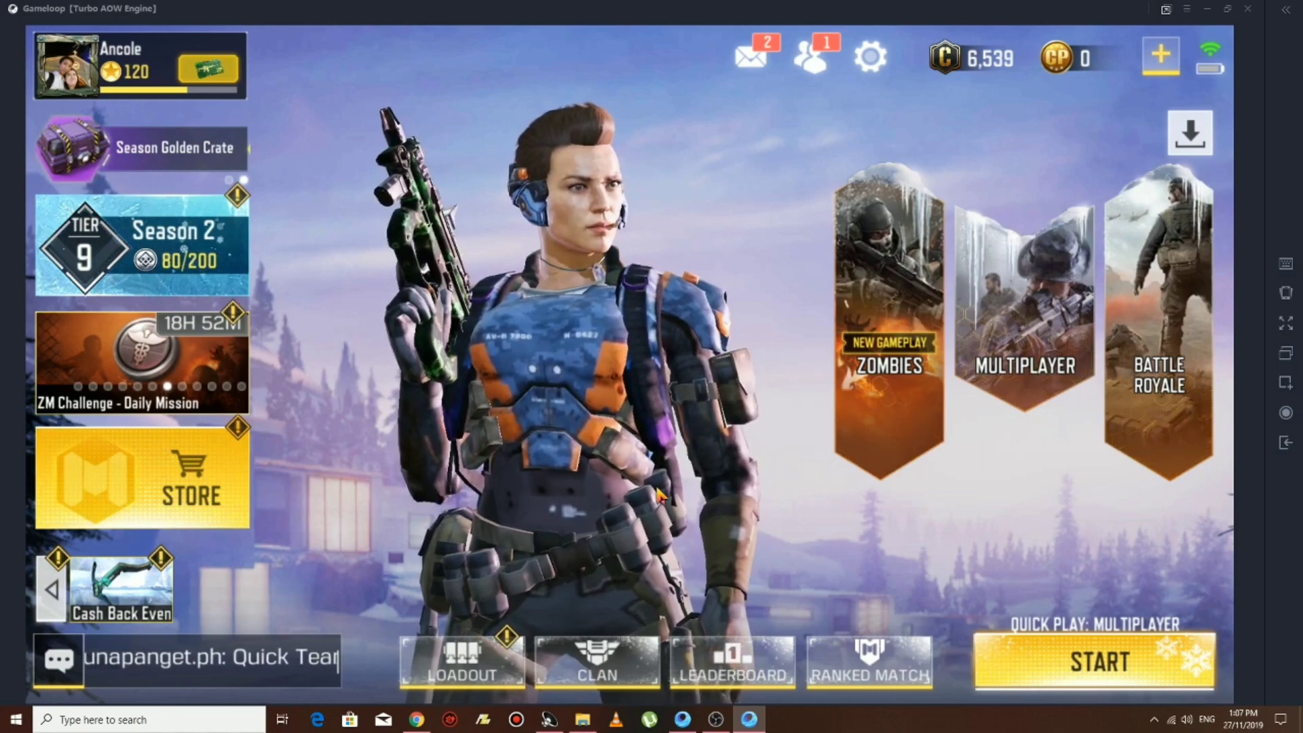
left_click(141, 359)
left_click(985, 597)
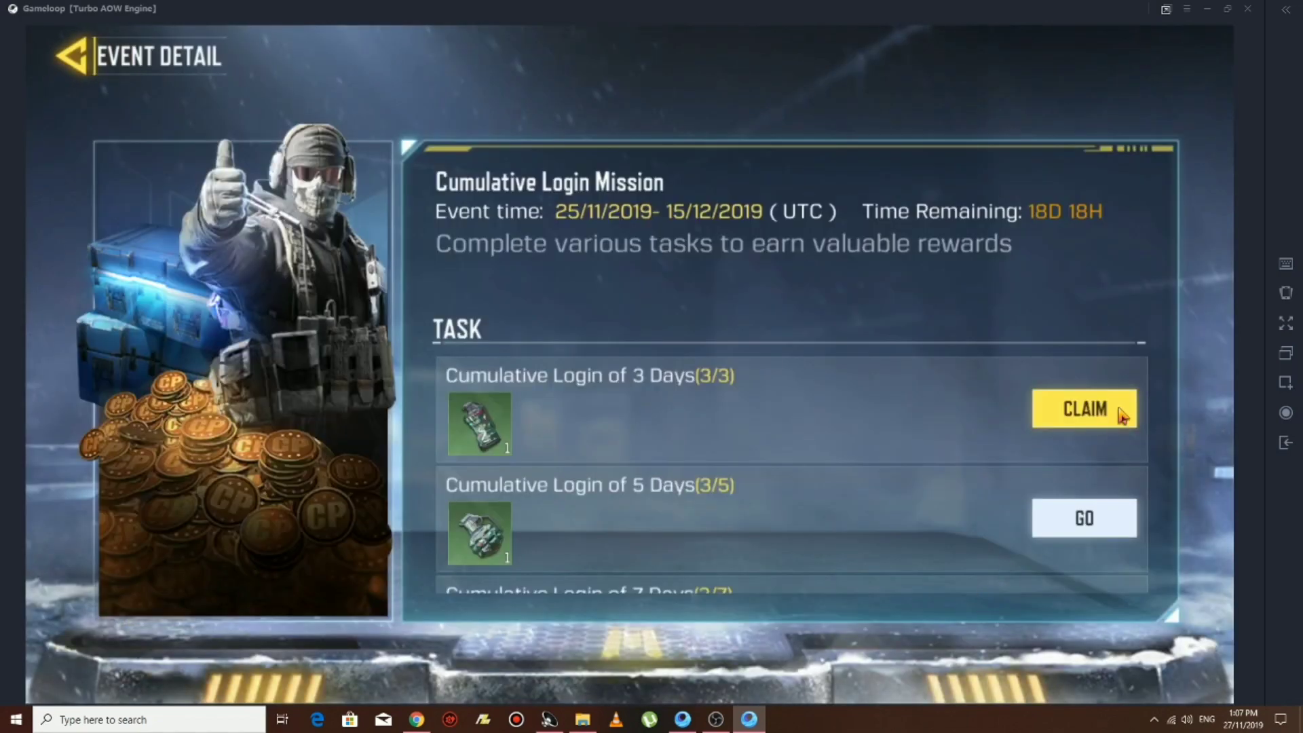
left_click(1106, 406)
left_click(655, 656)
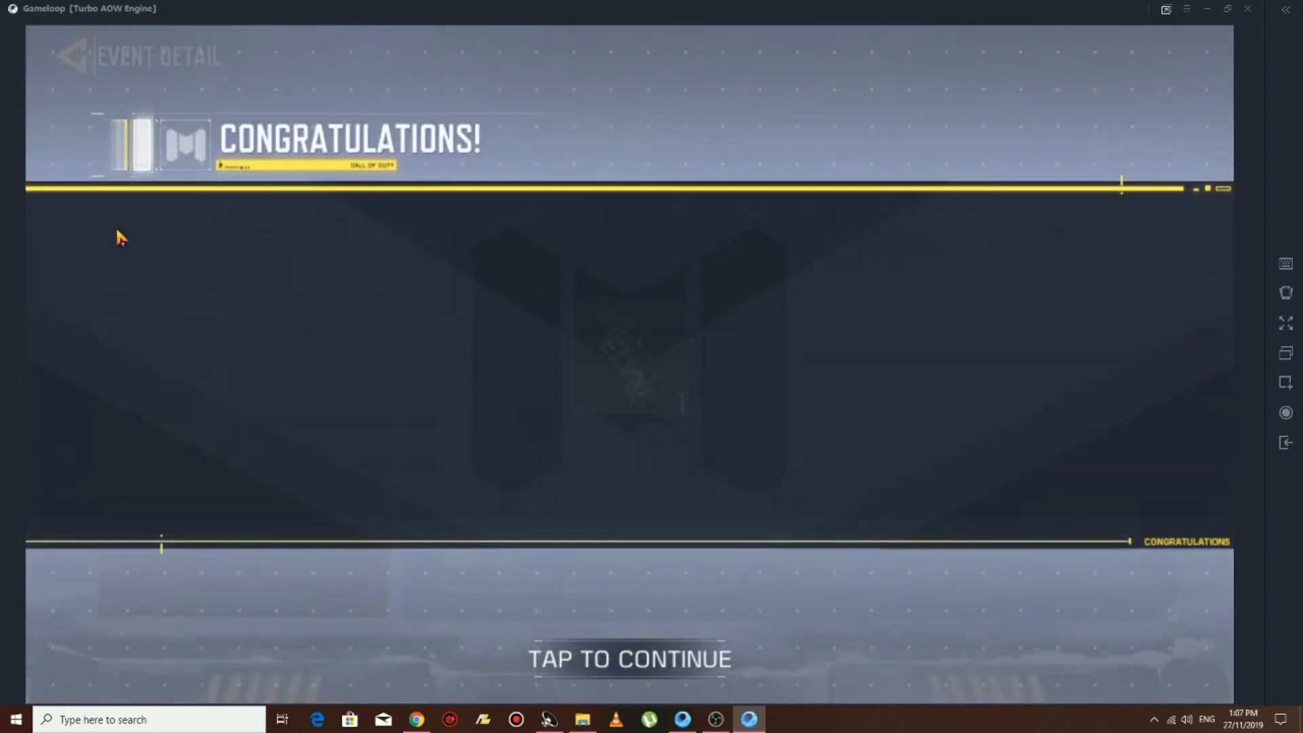
left_click(86, 62)
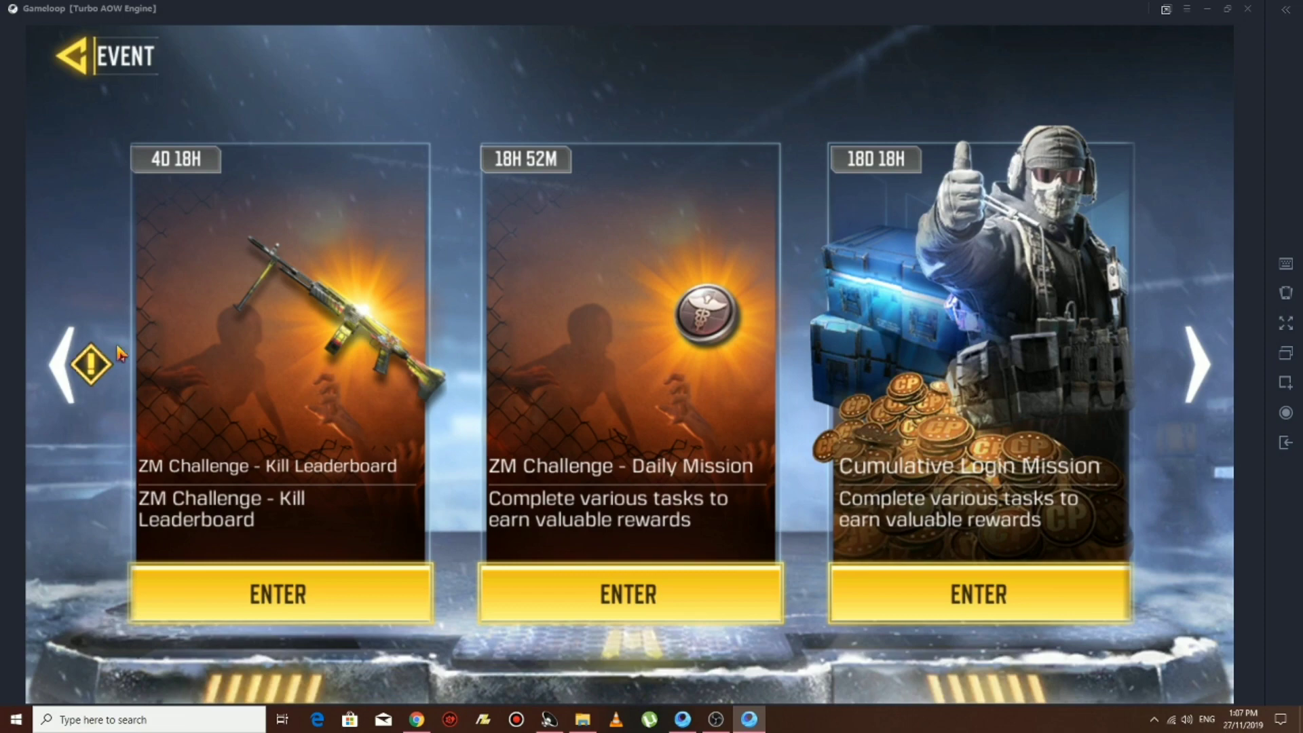
left_click(73, 370)
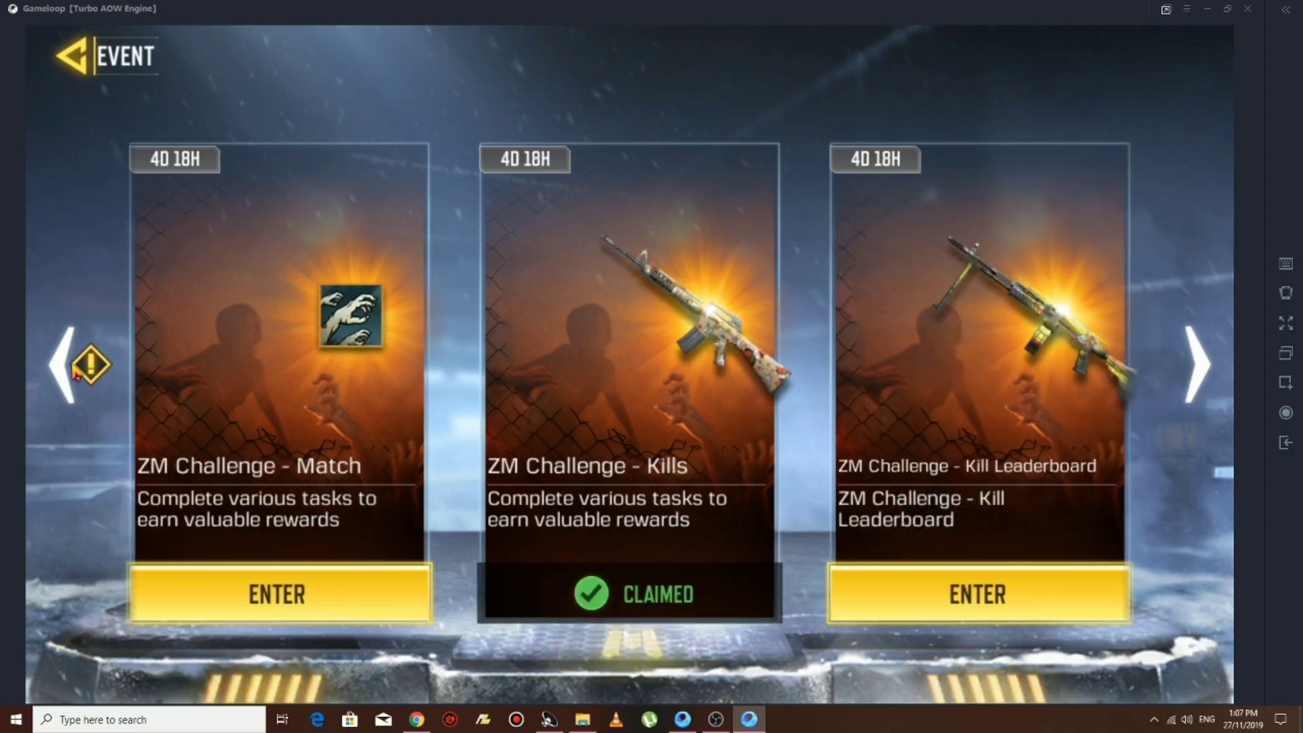
left_click(81, 59)
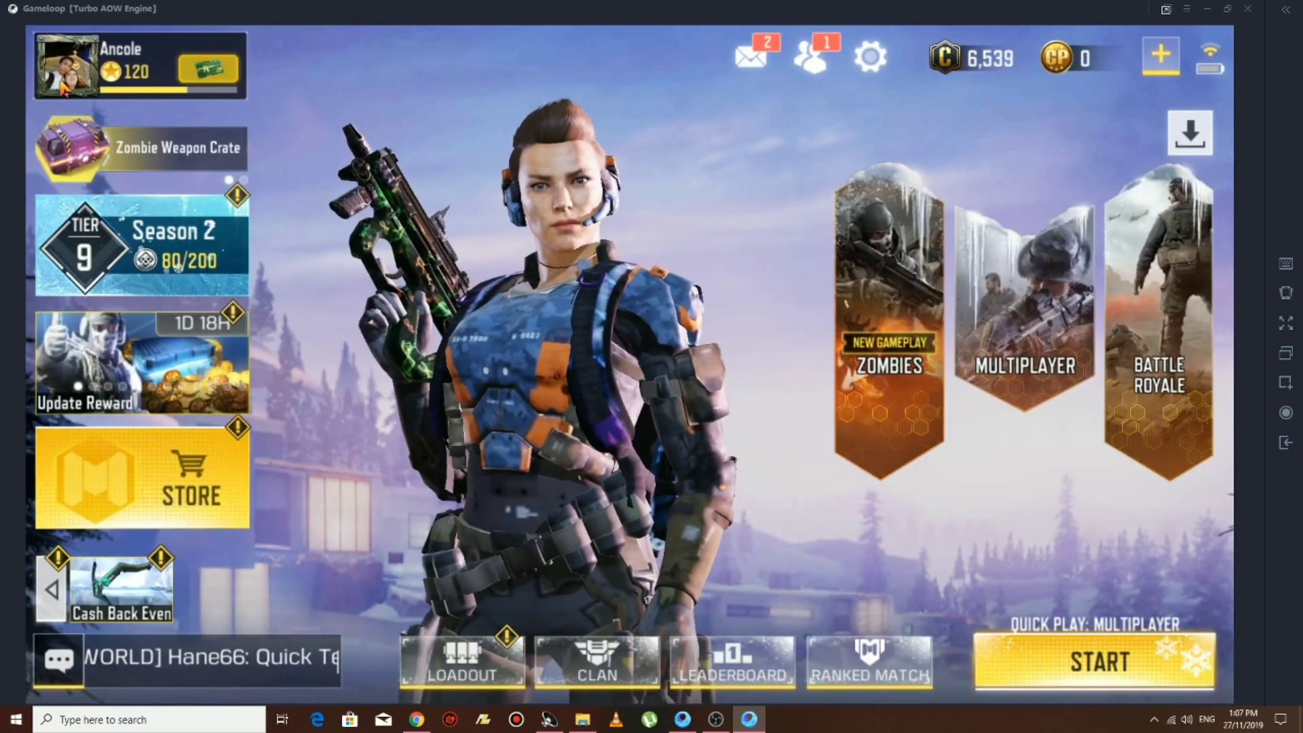